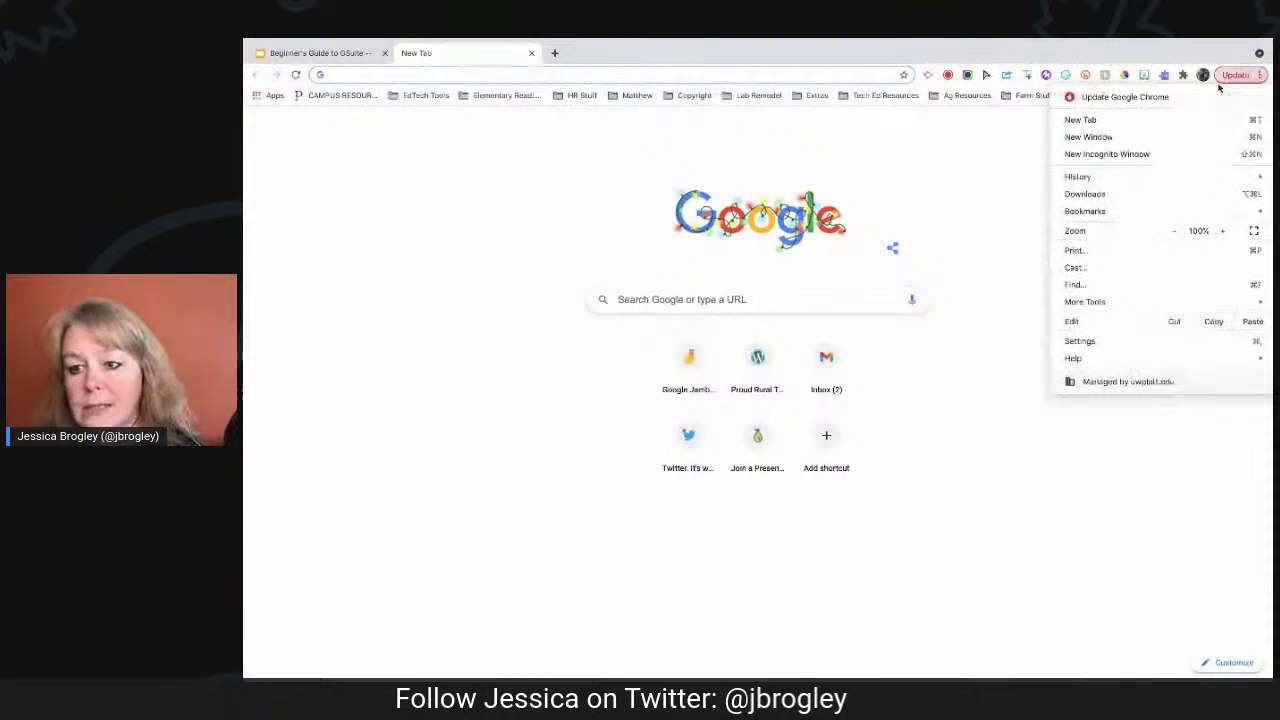
Open a new incognito window and load google.com by entering 'google' in the omnibox.
{"action": "left_click", "coordinate": [1139, 156]}
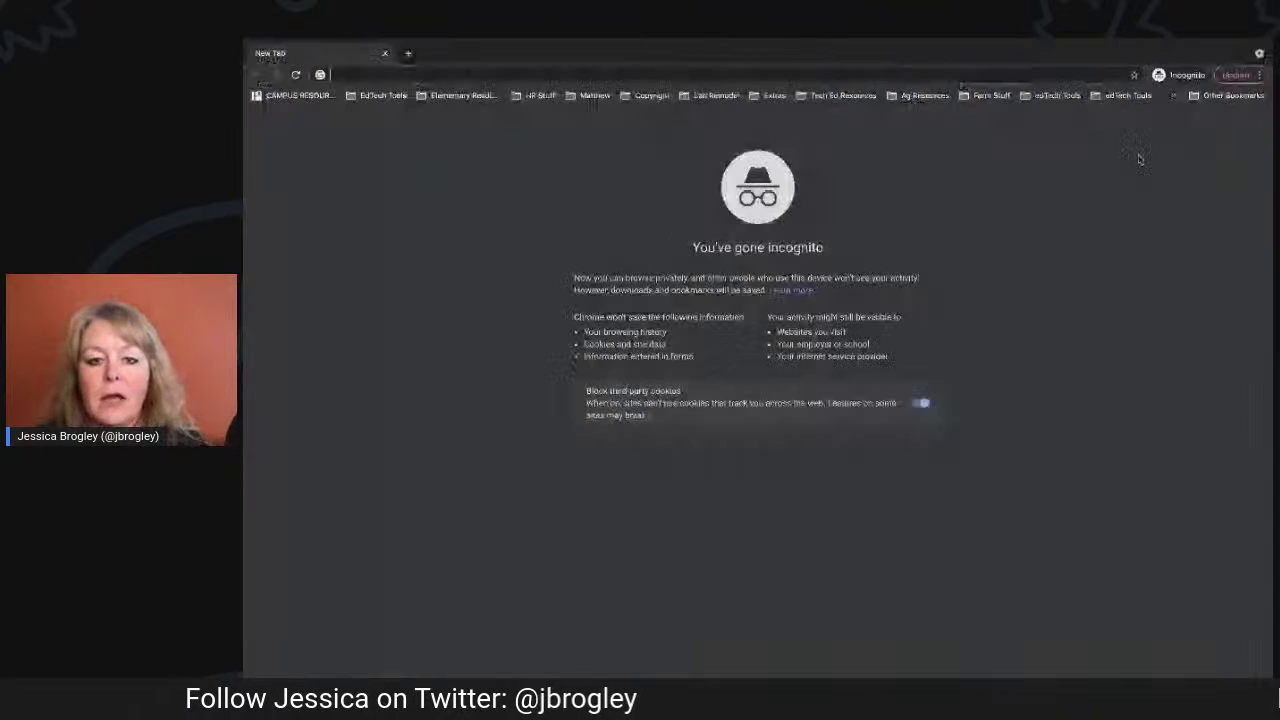
{"action": "type", "text": "gogoel"}
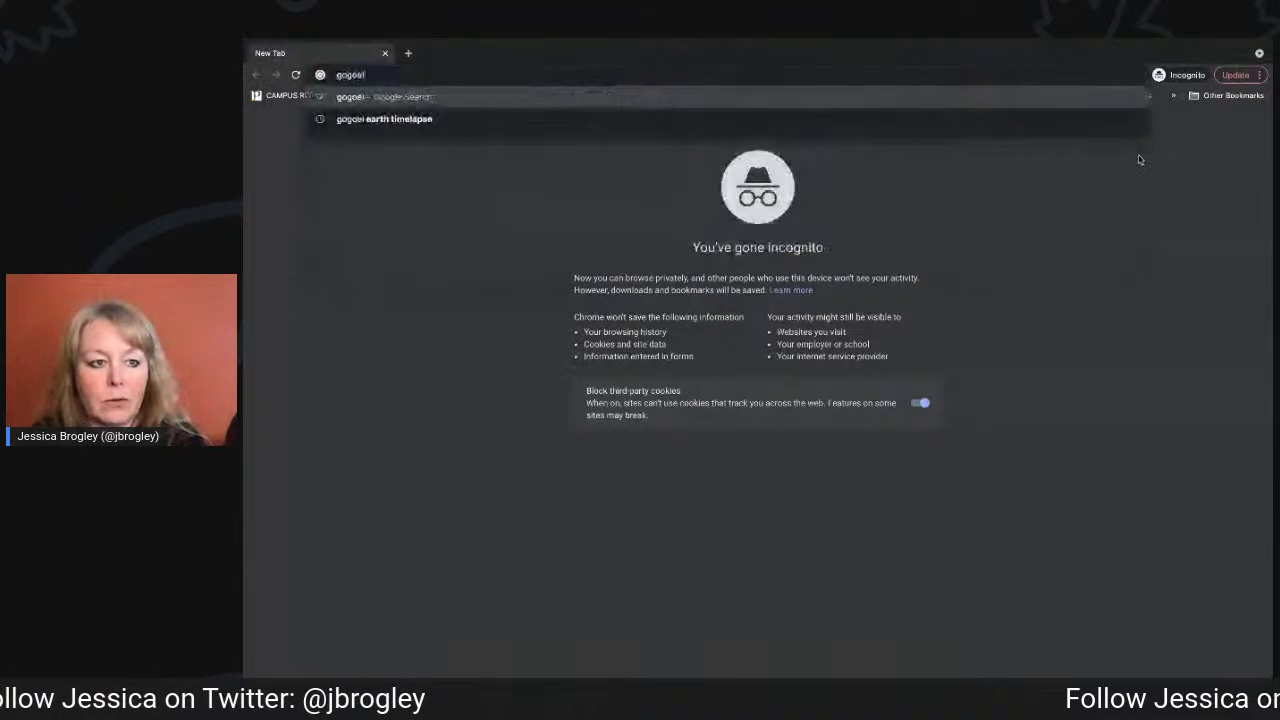
{"action": "key", "text": "BackSpace"}
{"action": "key", "text": "BackSpace"}
{"action": "type", "text": "oogle.com"}
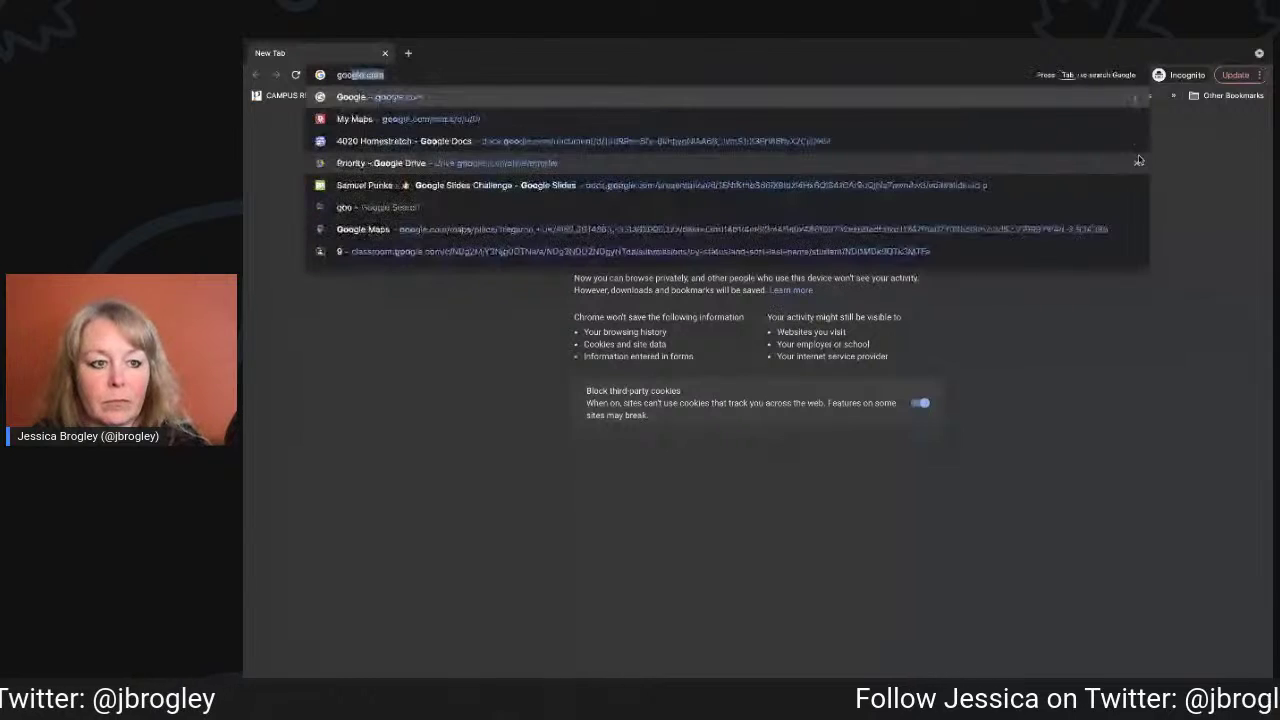
{"action": "key", "text": "Return"}
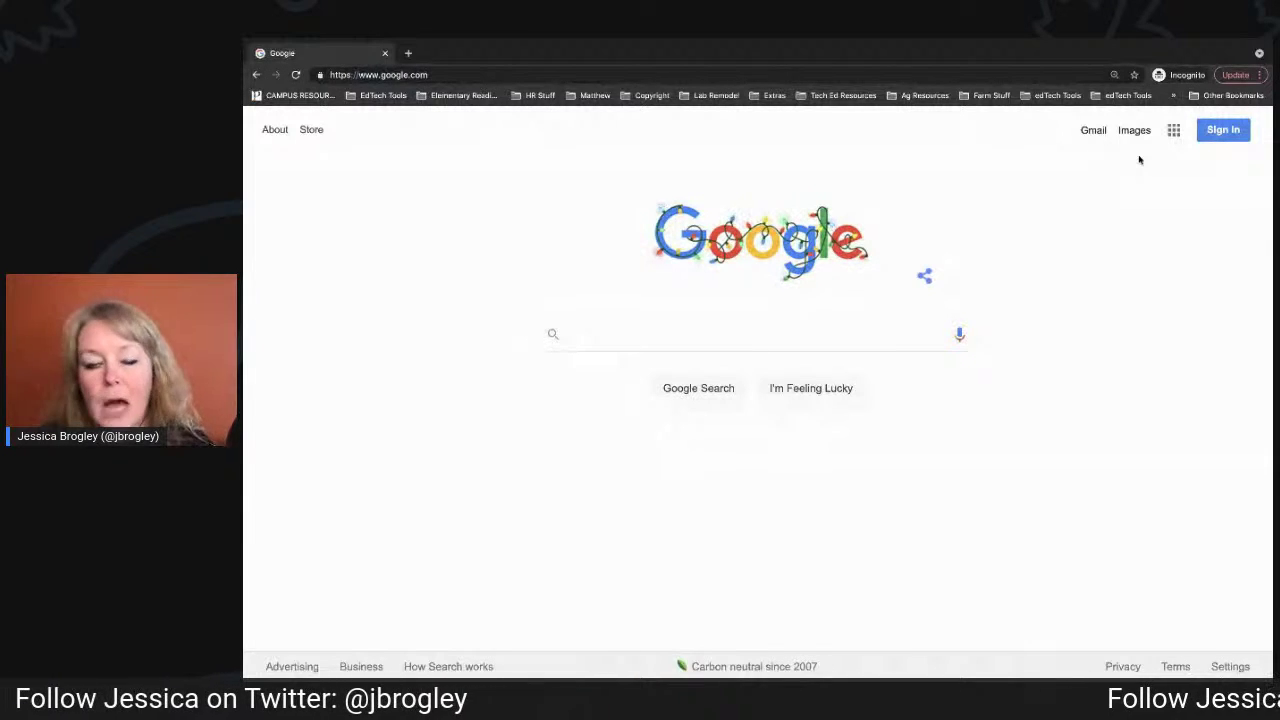
Choose Sign in on the Google homepage to reach the Google Accounts sign-in page.
{"action": "left_click", "coordinate": [1222, 130]}
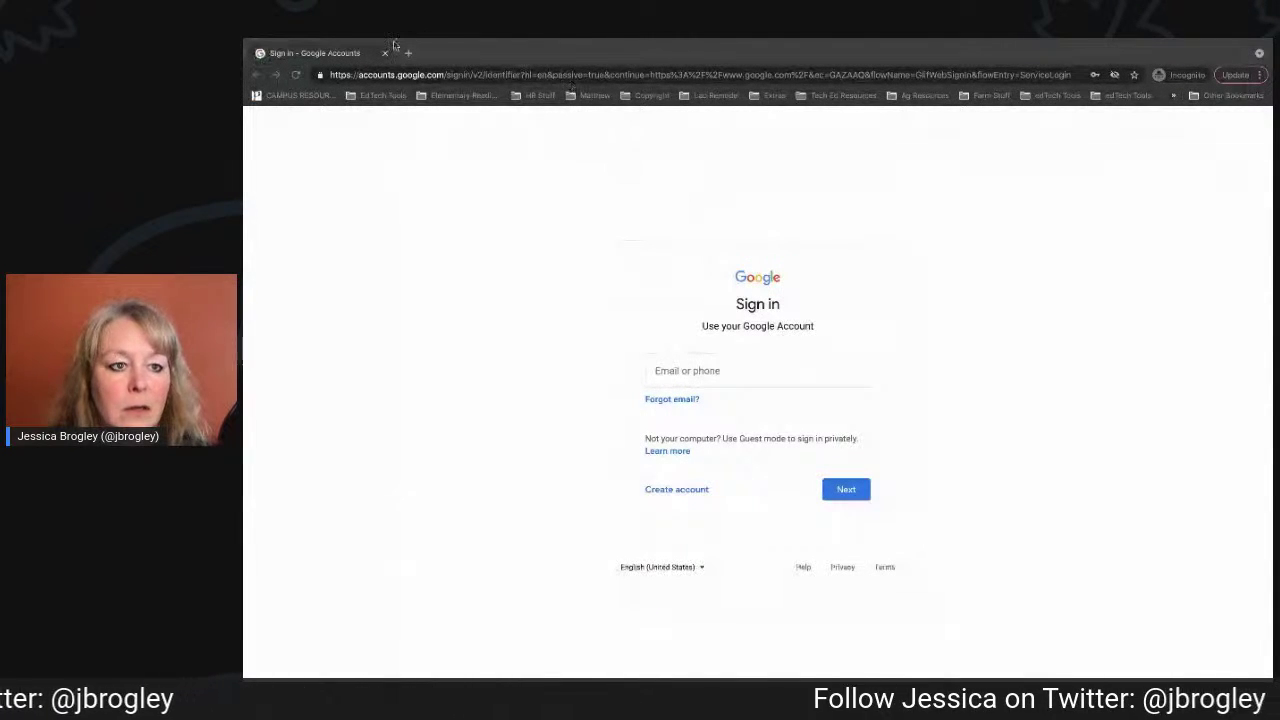
Close the incognito window, view the Beginner's Guide to GSuite slides, then return to New Tab.
{"action": "left_click", "coordinate": [384, 52]}
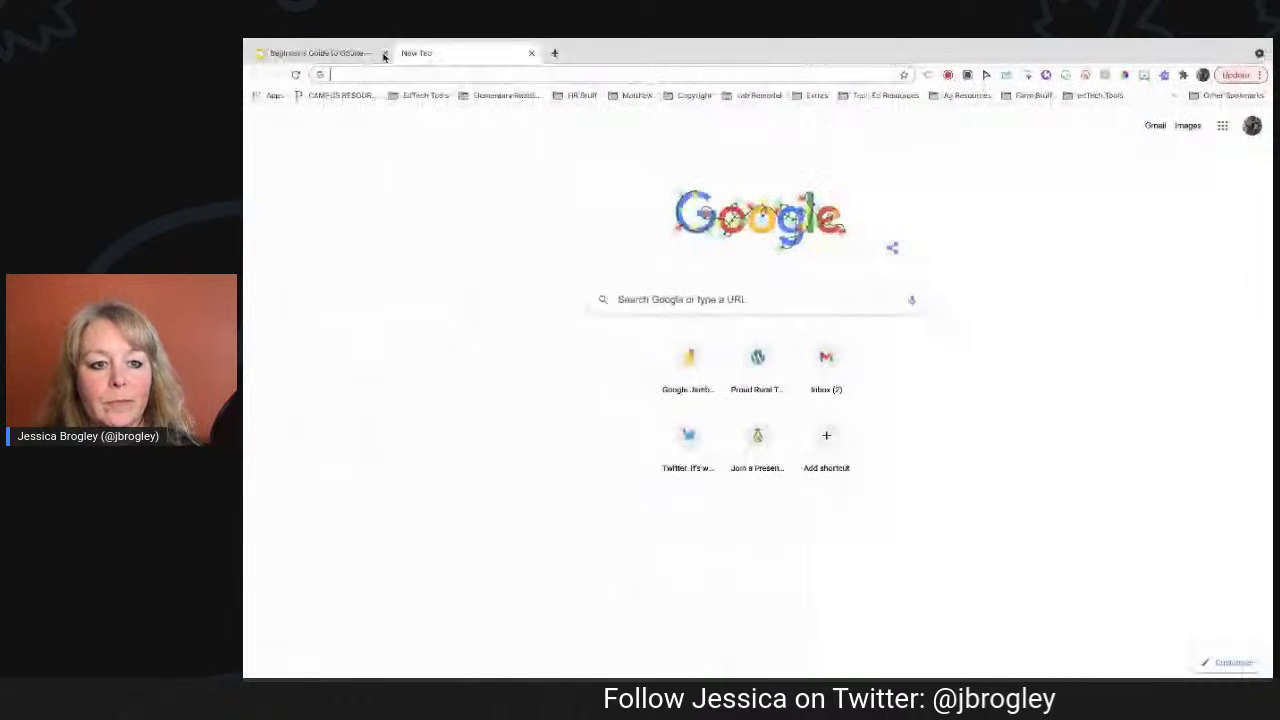
{"action": "left_click", "coordinate": [320, 53]}
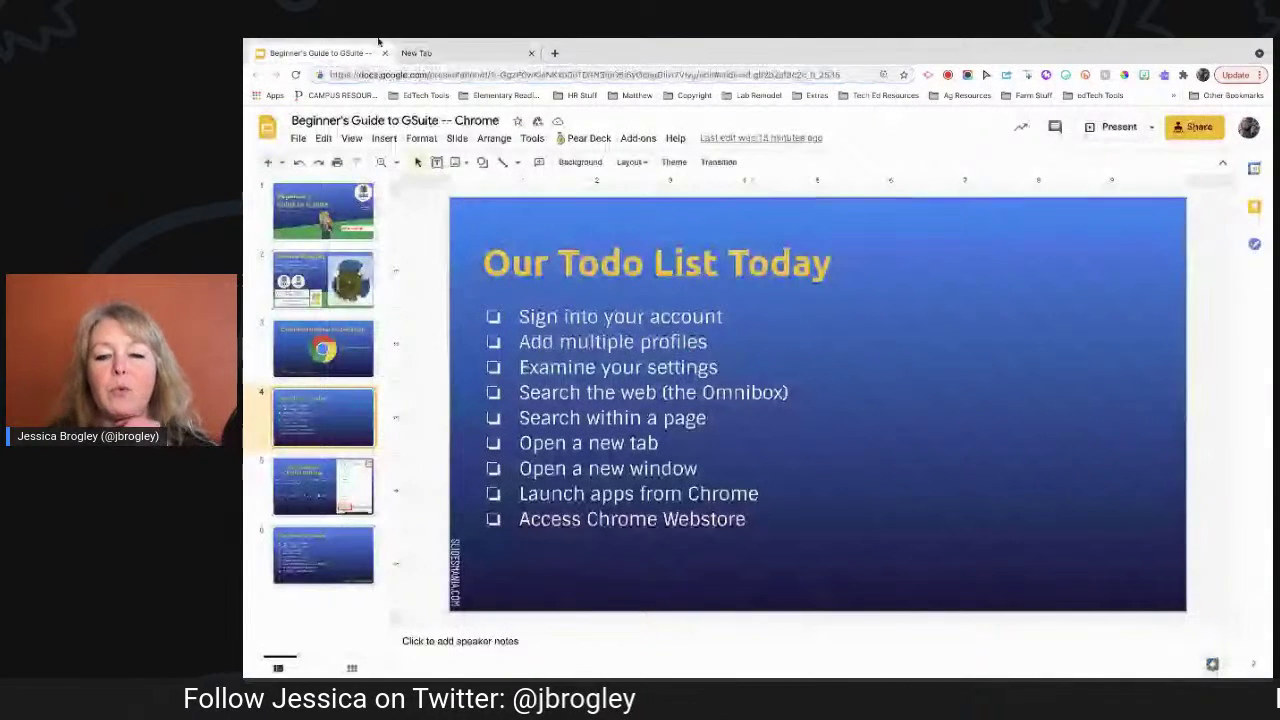
{"action": "left_click", "coordinate": [425, 53]}
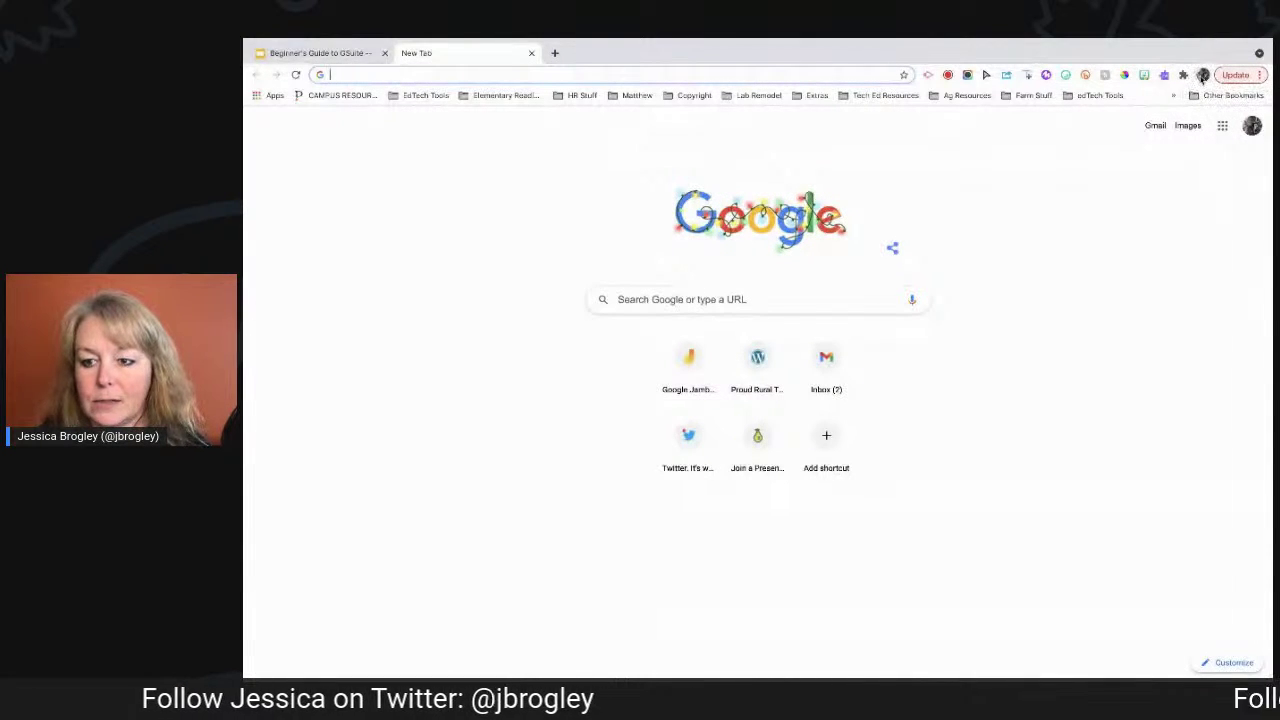
Create a new Chrome profile named 'Test' with the cheese avatar.
{"action": "left_click", "coordinate": [1203, 76]}
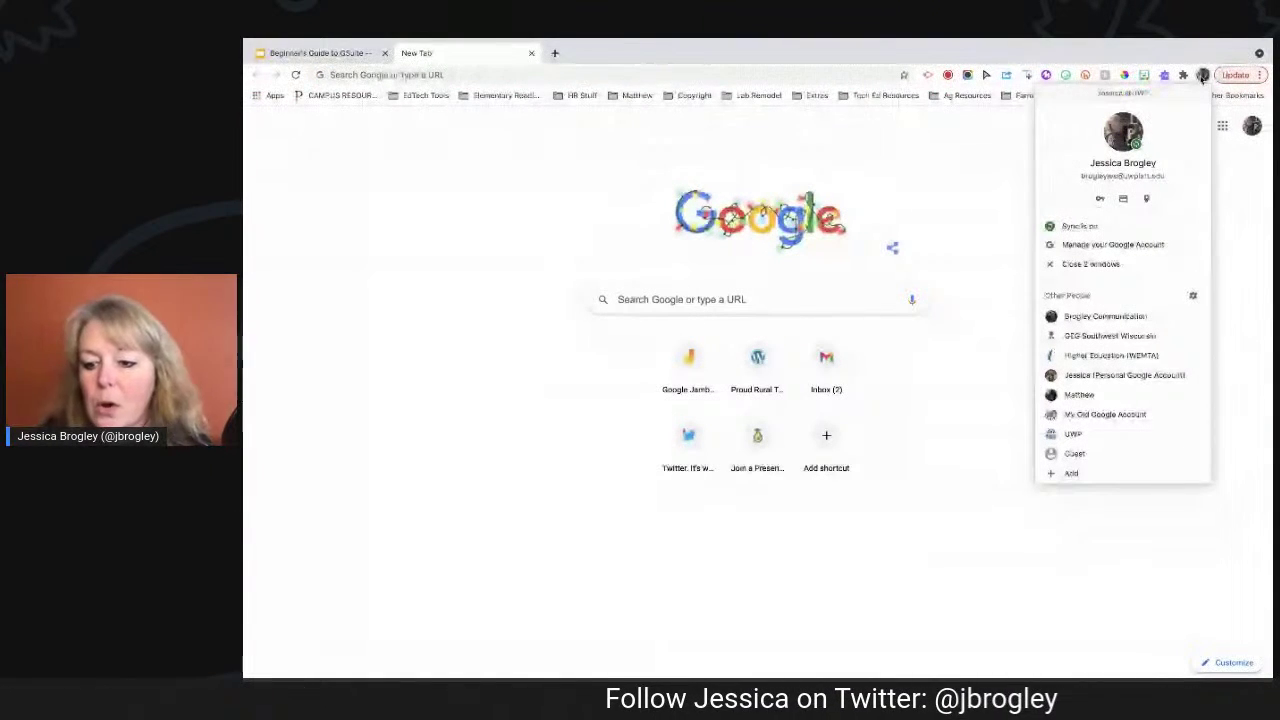
{"action": "left_click", "coordinate": [1068, 480]}
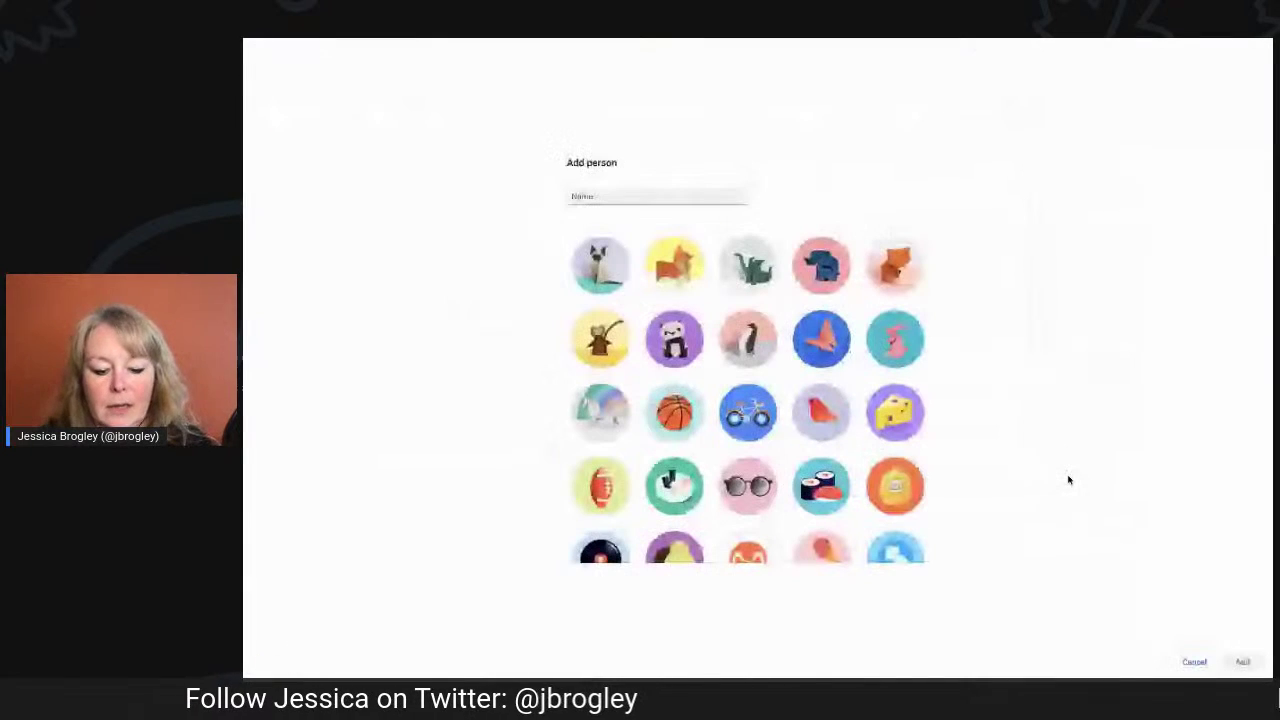
{"action": "type", "text": "Test"}
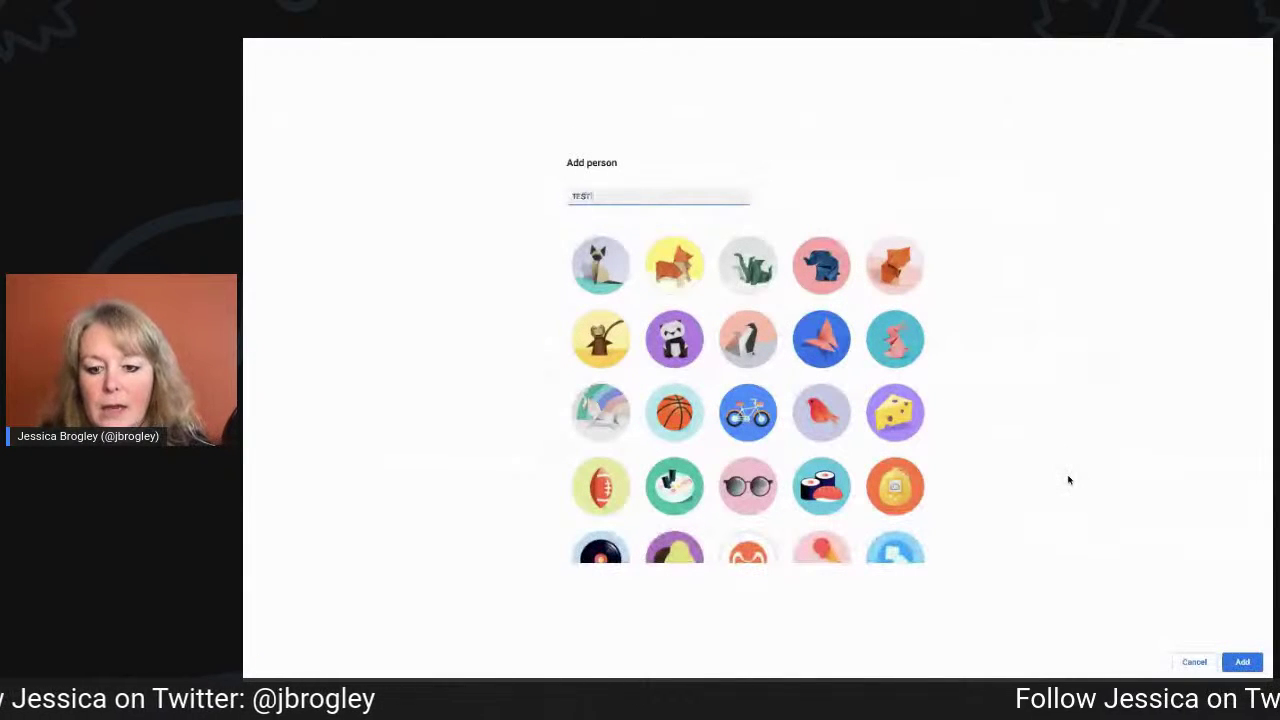
{"action": "left_click", "coordinate": [897, 420]}
{"action": "scroll", "coordinate": [899, 424], "scroll_direction": "down", "scroll_amount": 2}
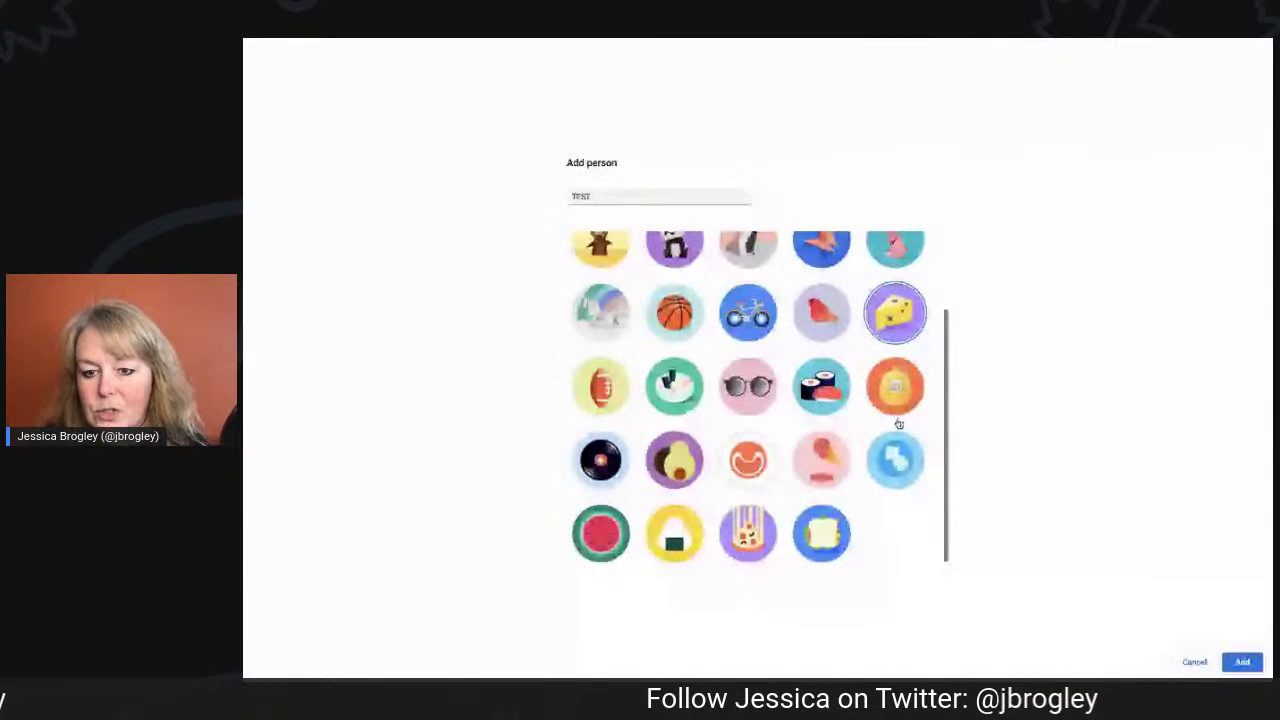
{"action": "left_click", "coordinate": [1245, 662]}
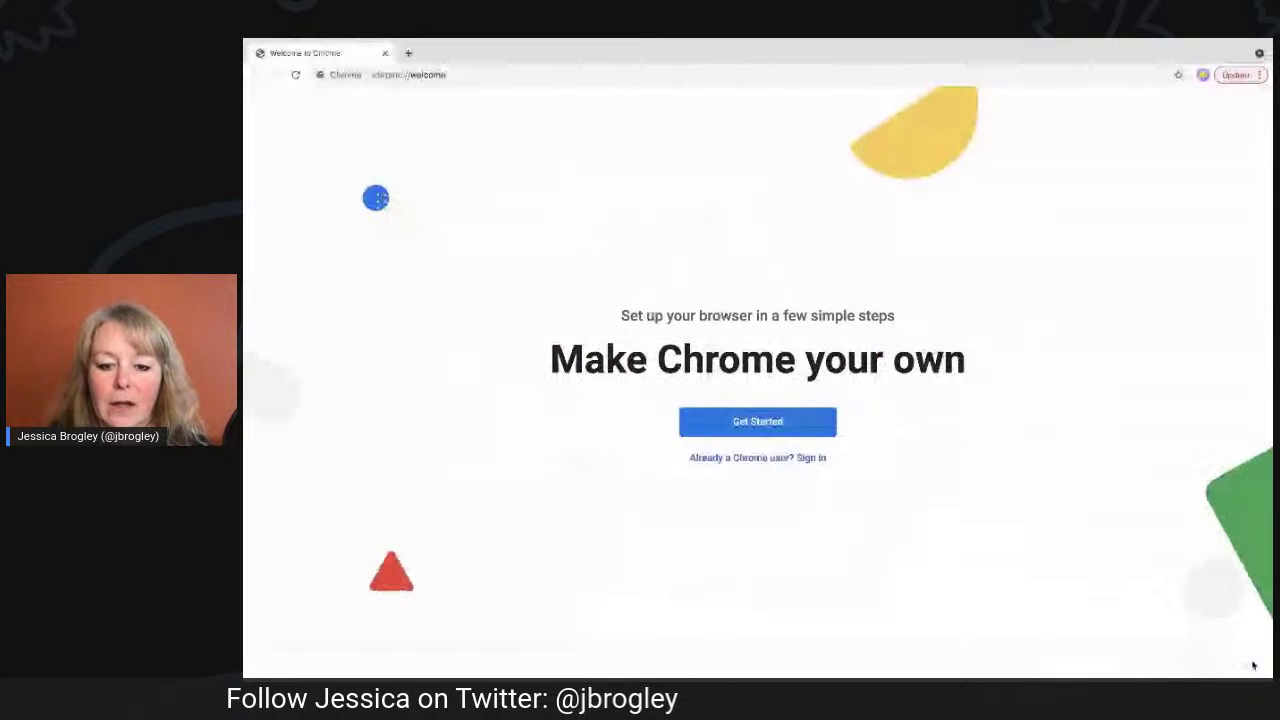
Start signing in to the Test profile, close that window, and reopen the profile list.
{"action": "left_click", "coordinate": [805, 458]}
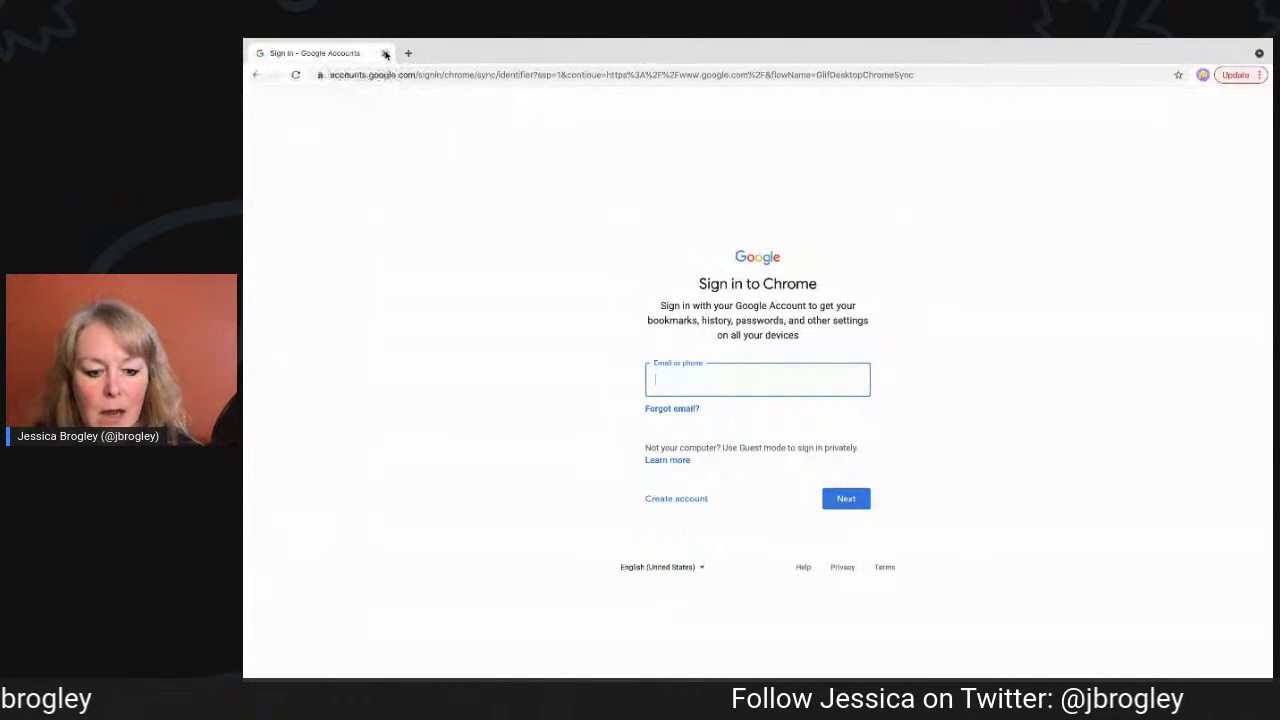
{"action": "left_click", "coordinate": [385, 53]}
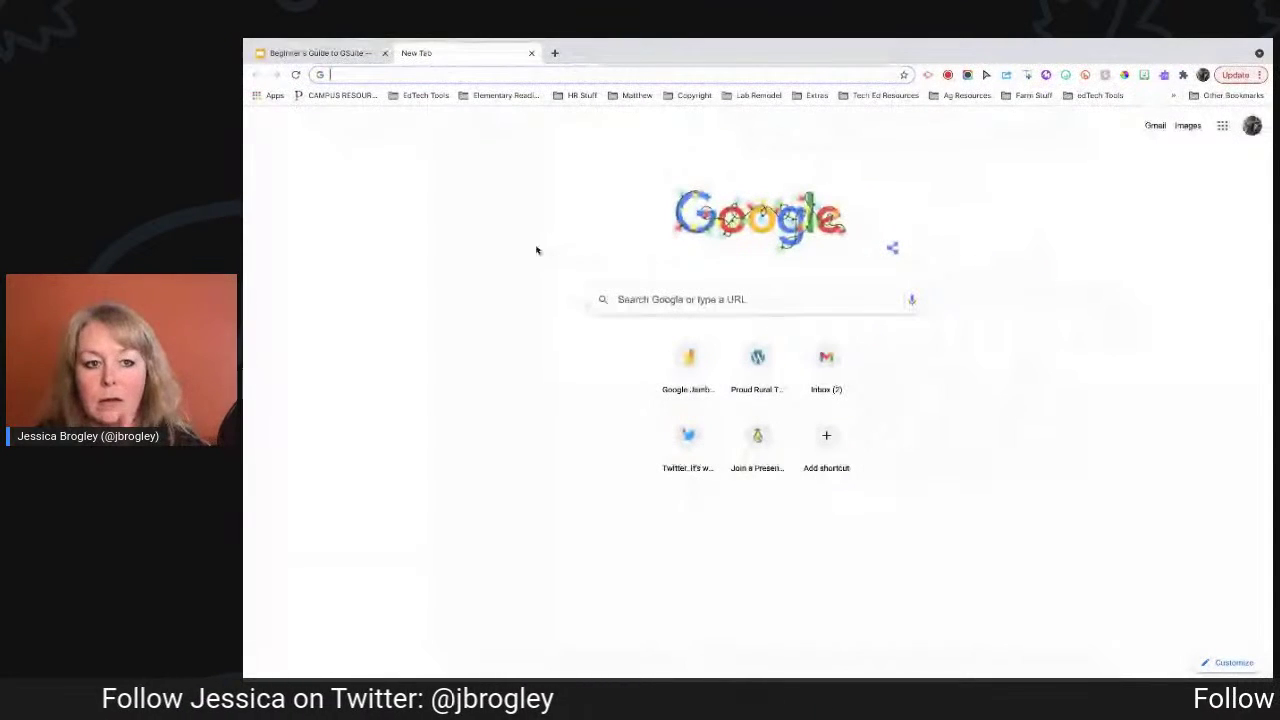
{"action": "left_click", "coordinate": [1203, 75]}
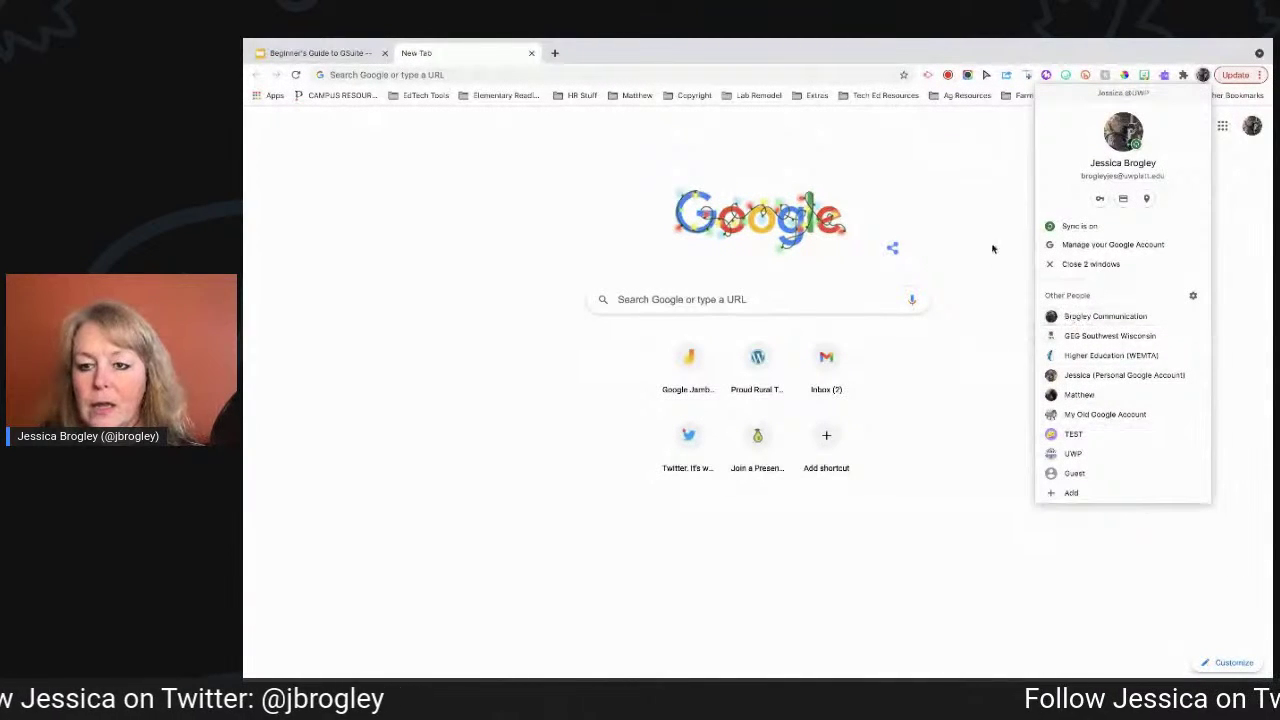
{"action": "left_click", "coordinate": [994, 214]}
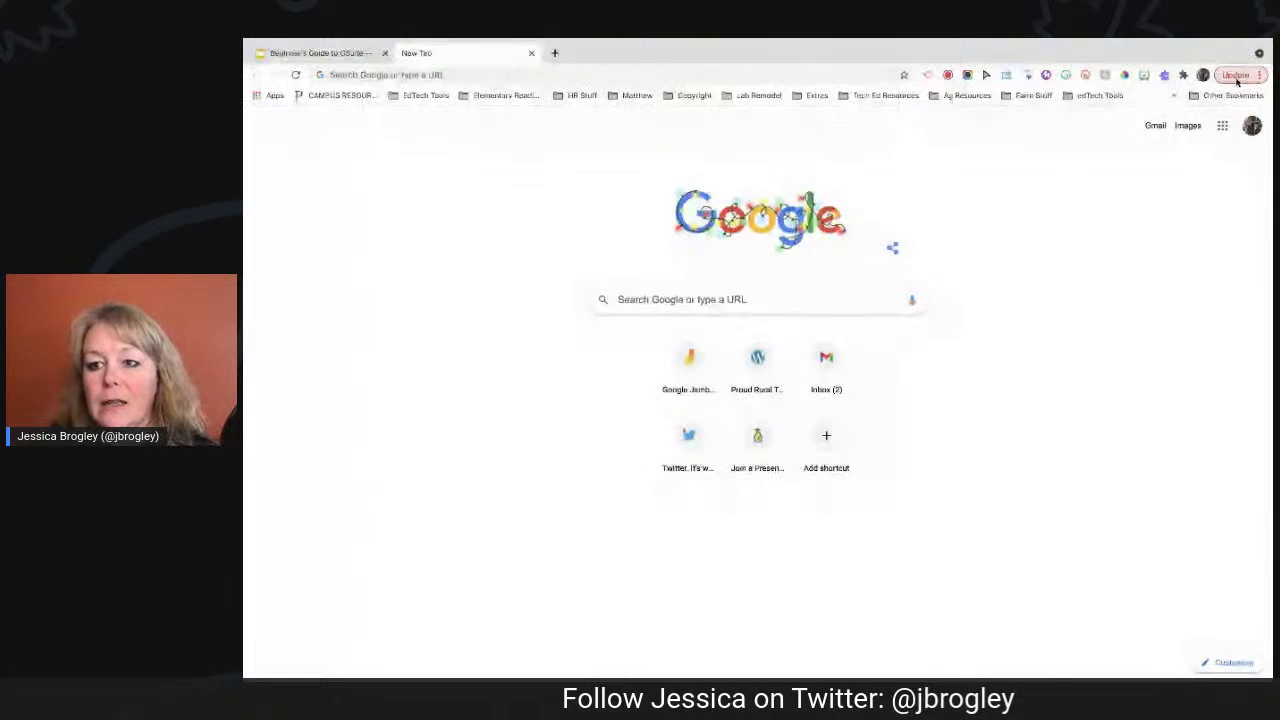
{"action": "left_click", "coordinate": [1237, 77]}
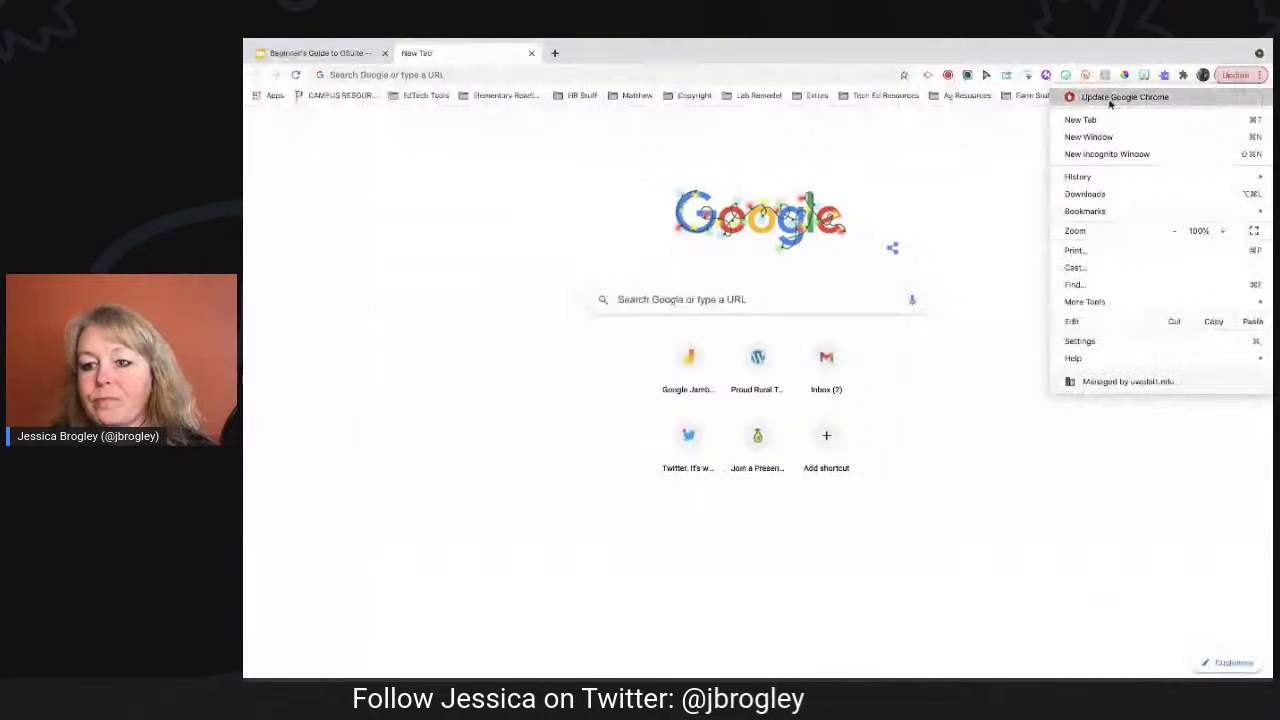
{"action": "left_click", "coordinate": [998, 133]}
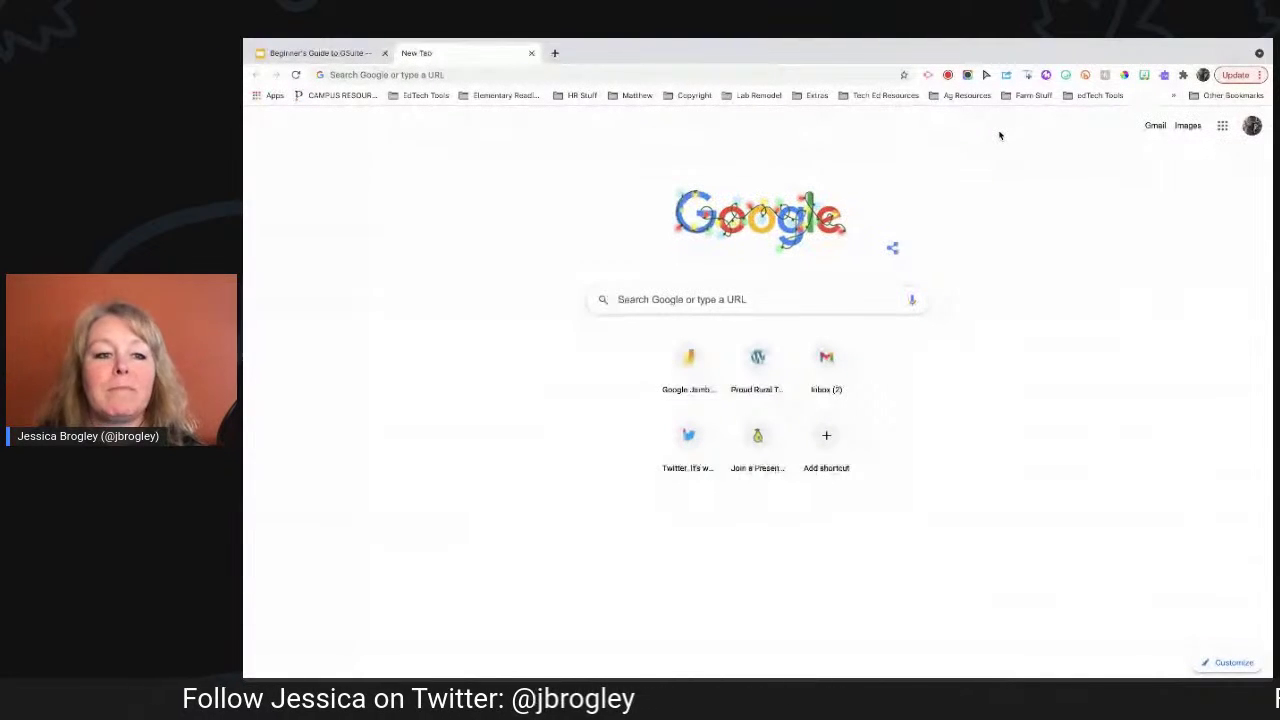
Switch to the 'Beginner's Guide to GSuite' tab showing the Our Todo List Today slide.
{"action": "left_click", "coordinate": [325, 55]}
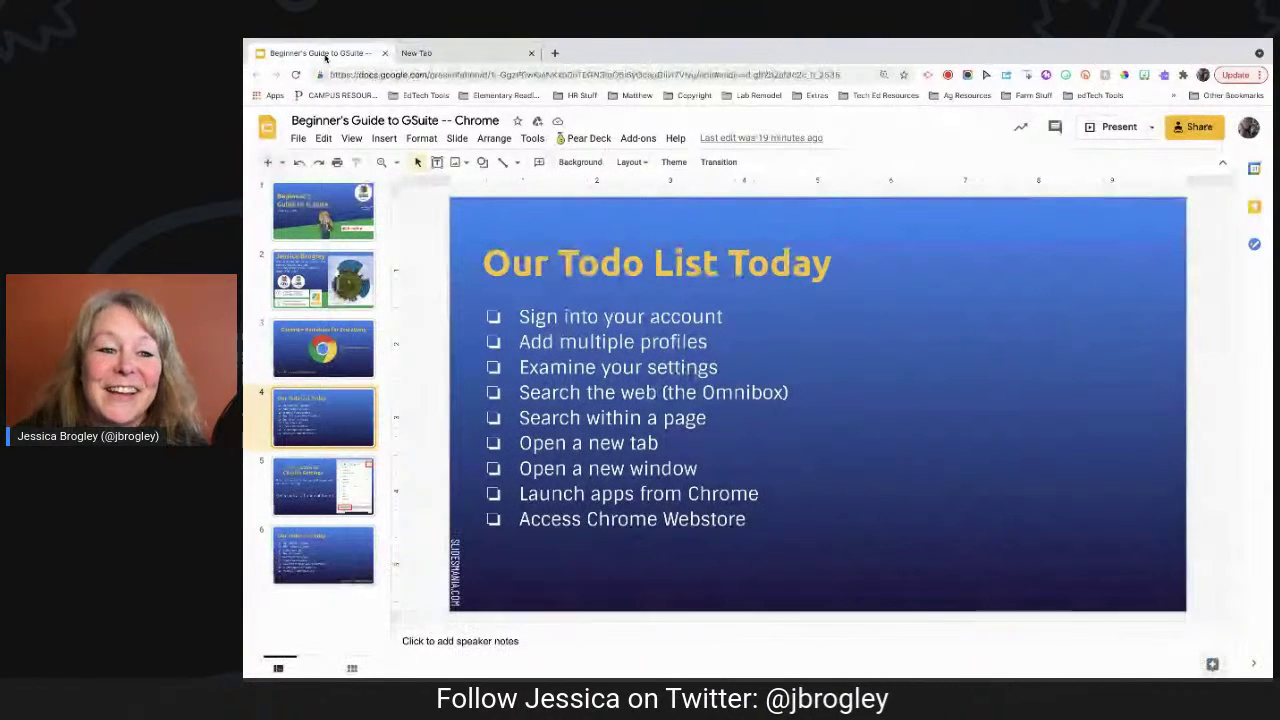
Return to Chrome's New Tab page from the Slides deck.
{"action": "left_click", "coordinate": [447, 53]}
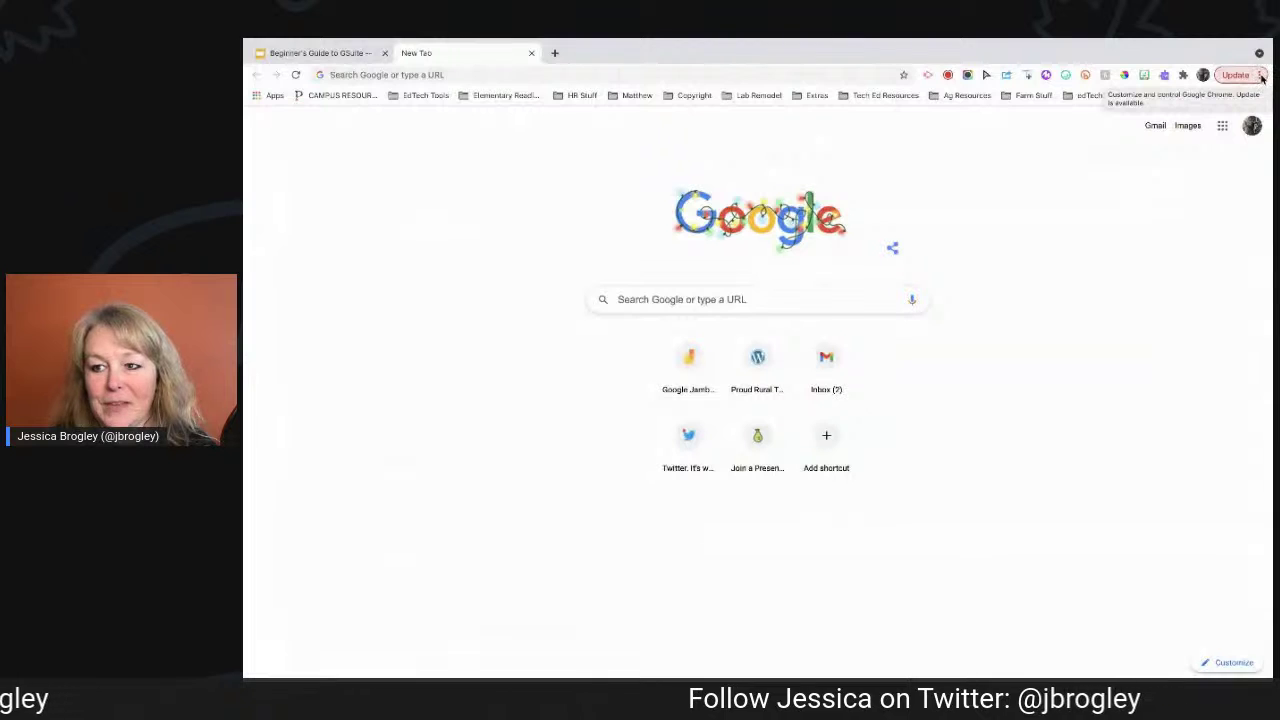
Go to Chrome's Settings through the three-dot browser menu.
{"action": "left_click", "coordinate": [1261, 77]}
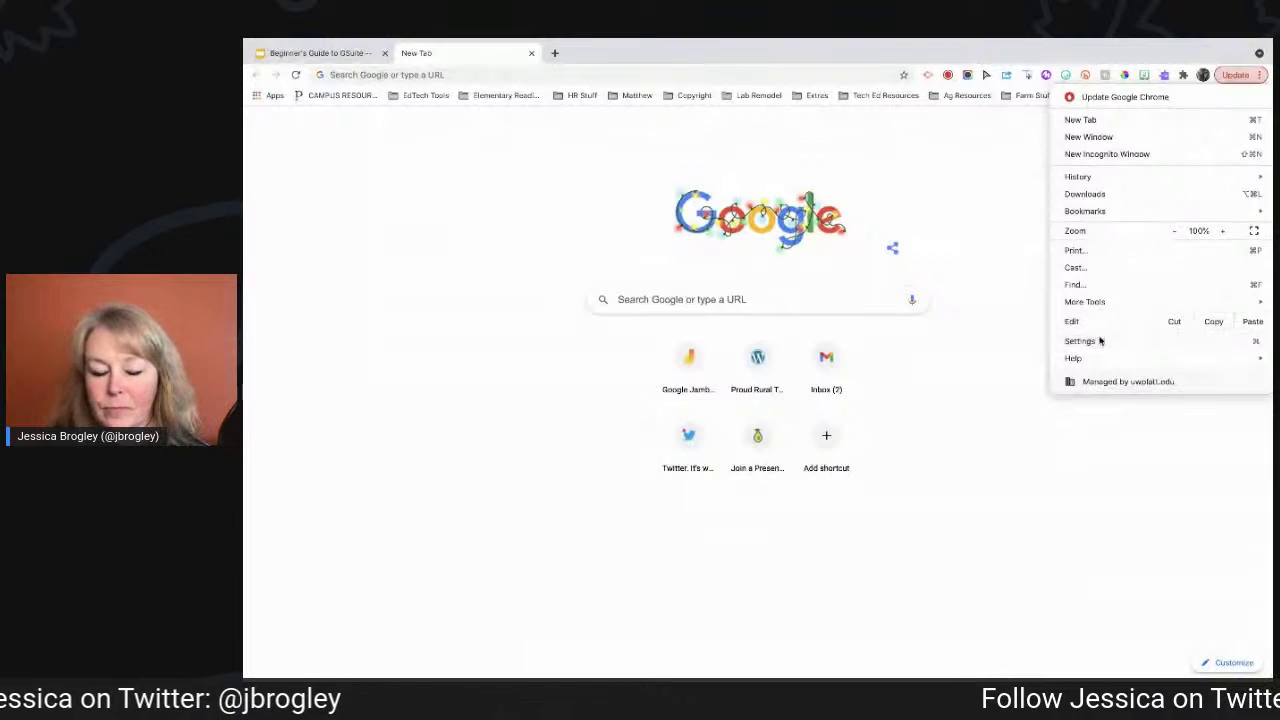
{"action": "left_click", "coordinate": [1099, 341]}
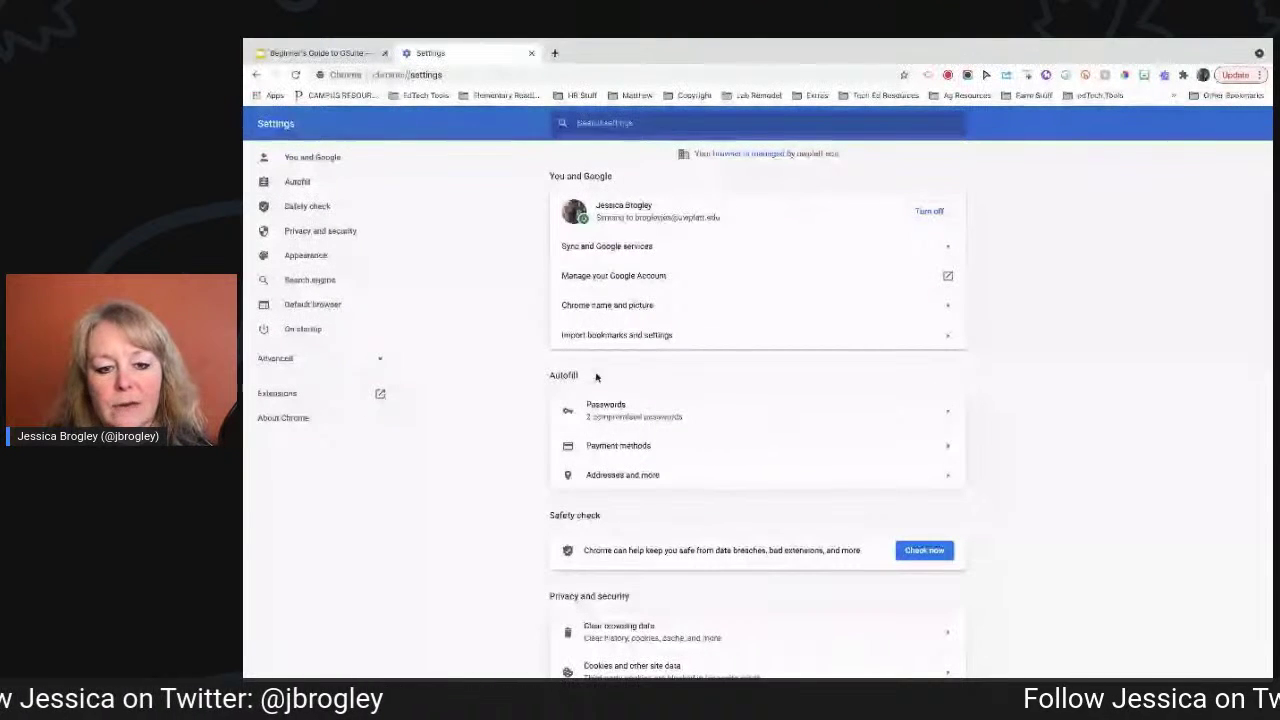
{"action": "scroll", "coordinate": [592, 410], "scroll_direction": "down", "scroll_amount": 1}
Scroll Settings down to the Privacy and security and Appearance sections.
{"action": "scroll", "coordinate": [588, 438], "scroll_direction": "down", "scroll_amount": 1}
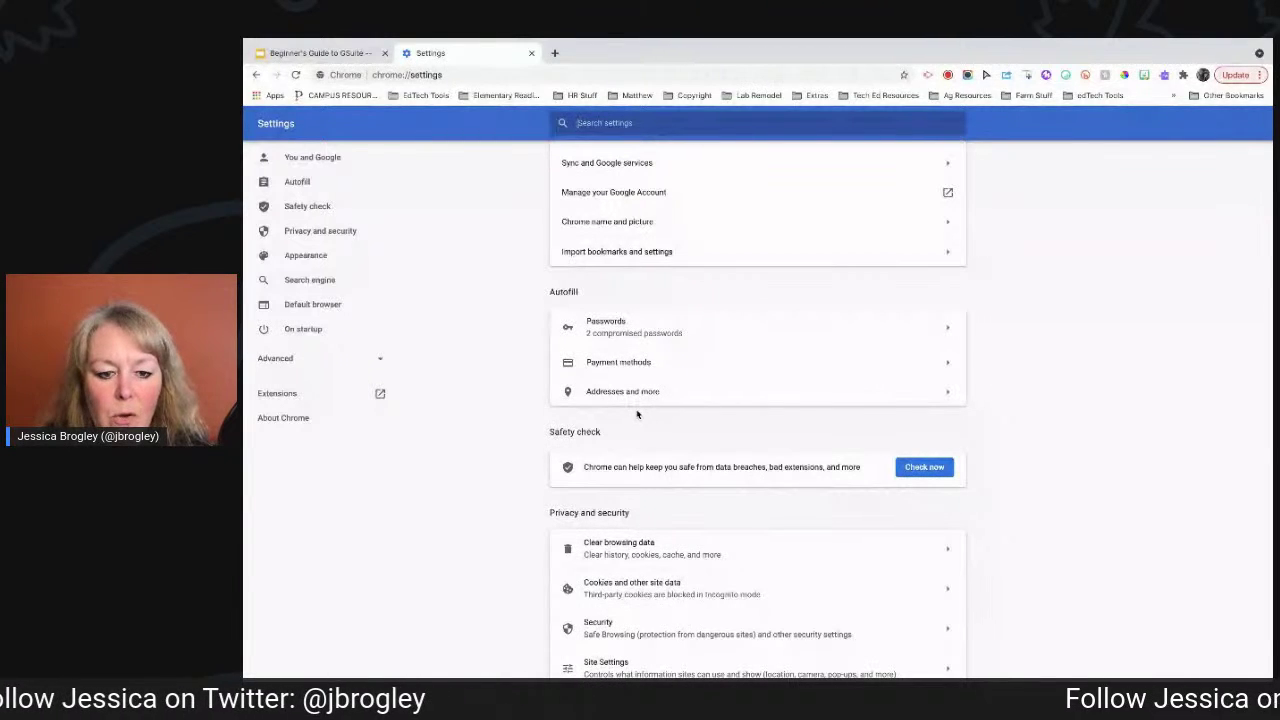
{"action": "scroll", "coordinate": [639, 521], "scroll_direction": "down", "scroll_amount": 5}
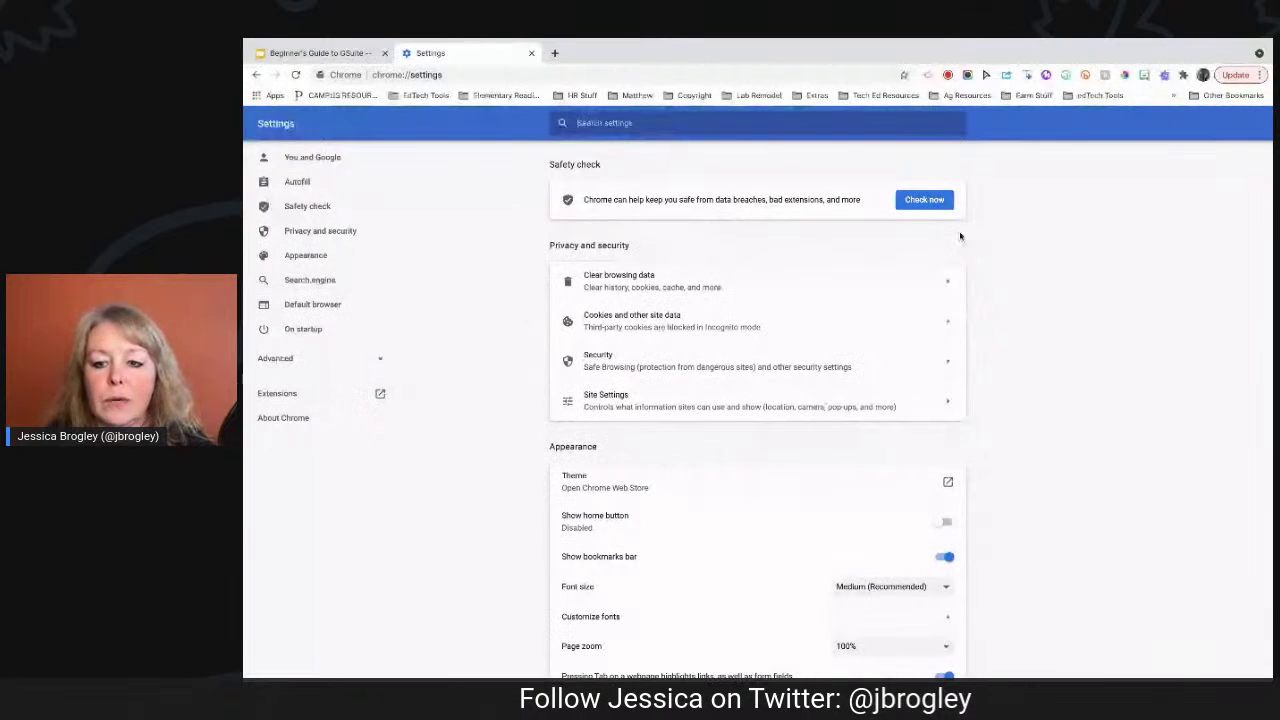
{"action": "left_click", "coordinate": [955, 282]}
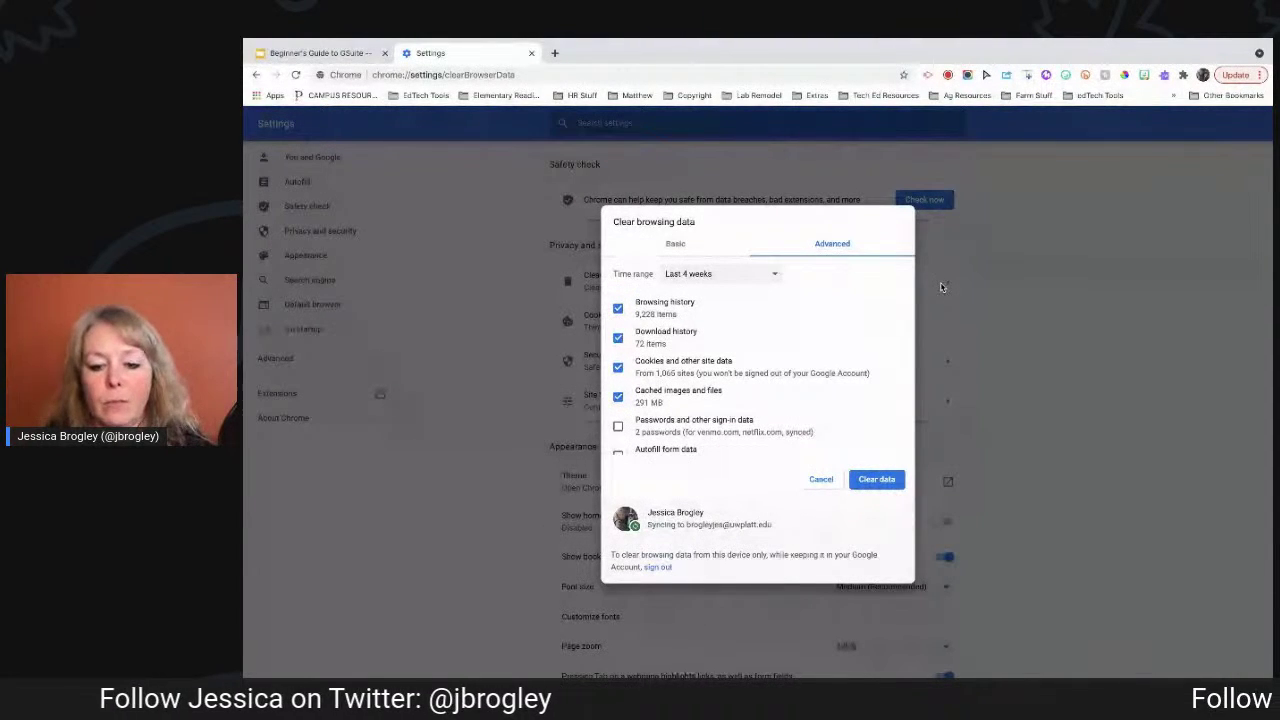
{"action": "left_click", "coordinate": [819, 482]}
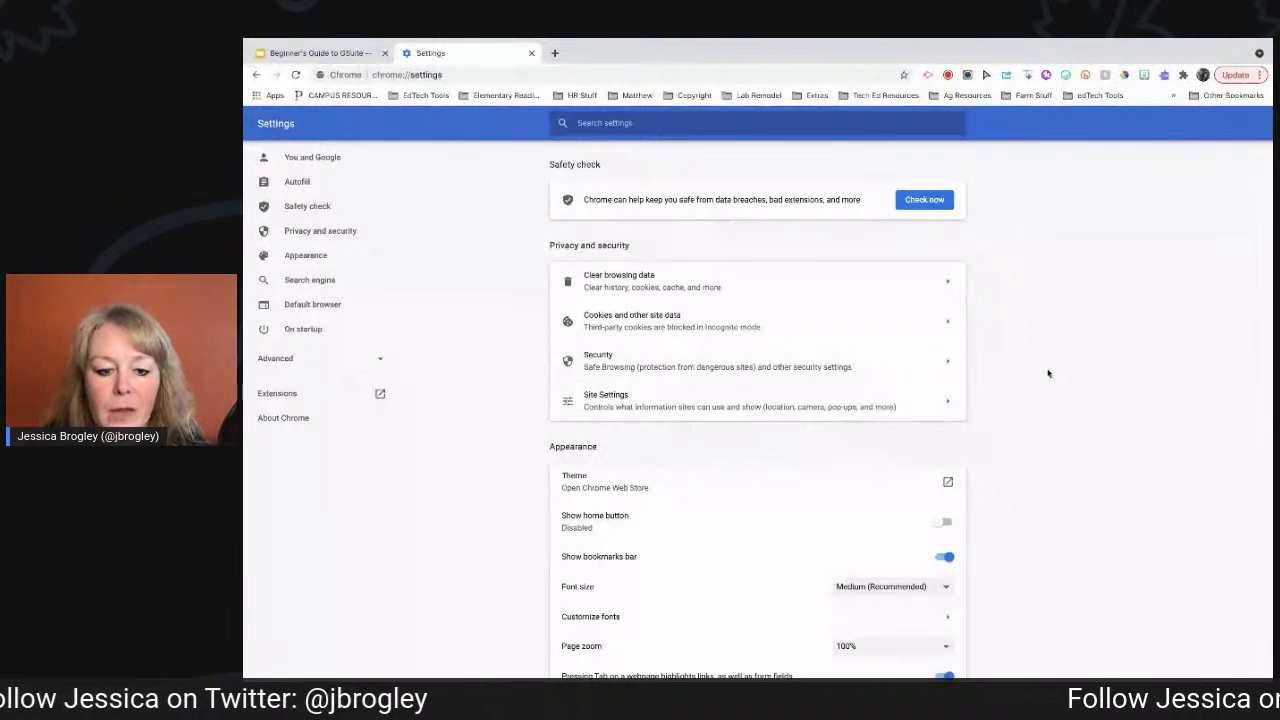
Turn off Show bookmarks bar in the Appearance settings.
{"action": "scroll", "coordinate": [631, 503], "scroll_direction": "down", "scroll_amount": 3}
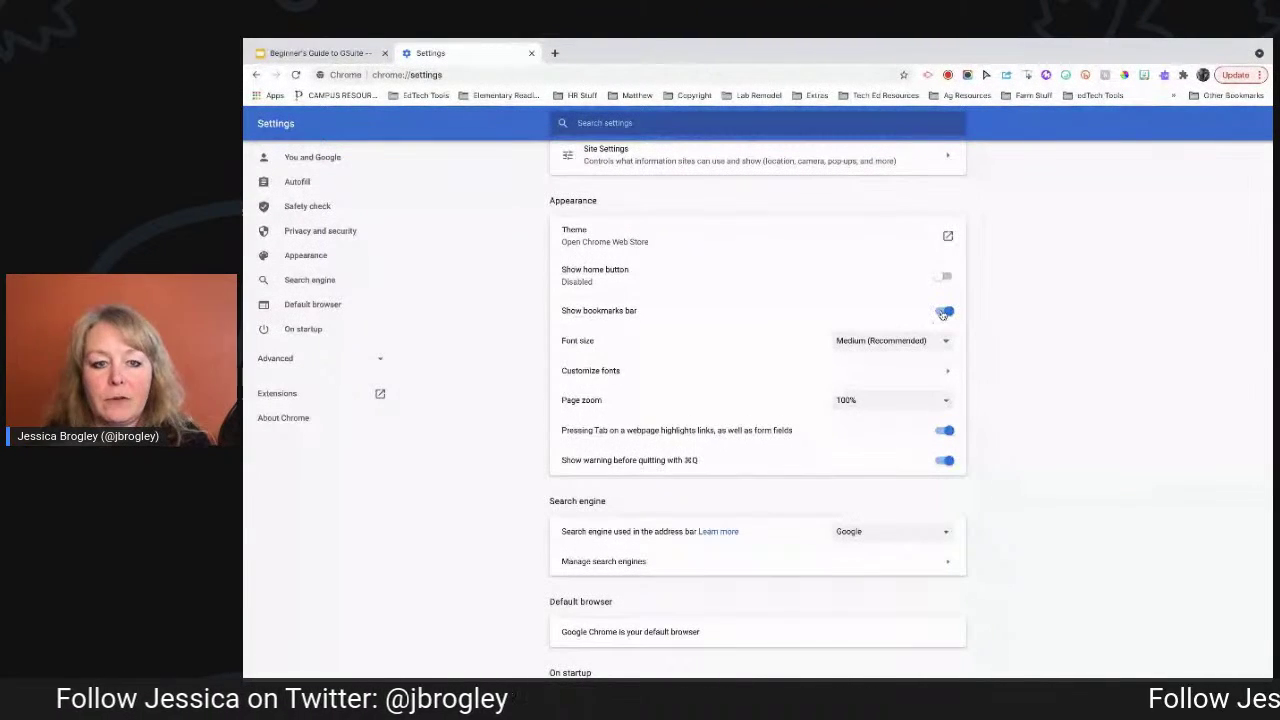
{"action": "mouse_move", "coordinate": [474, 80]}
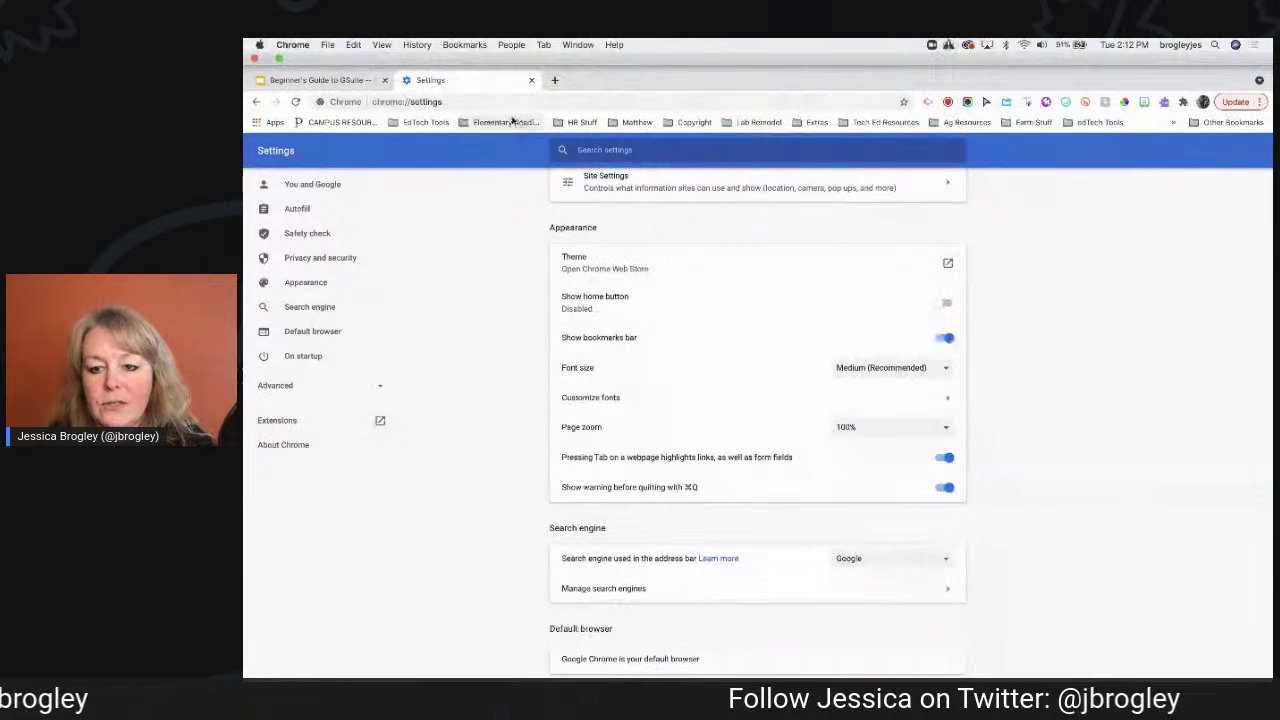
{"action": "left_click", "coordinate": [944, 311]}
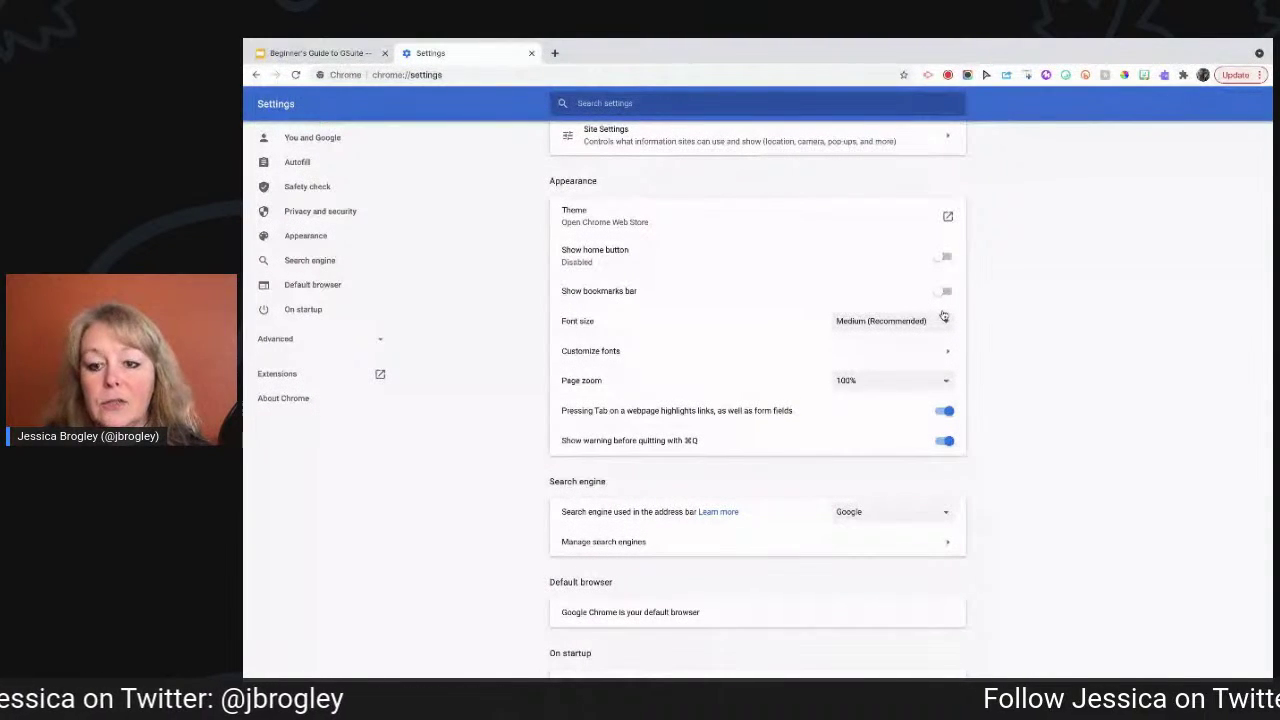
{"action": "left_click", "coordinate": [946, 291]}
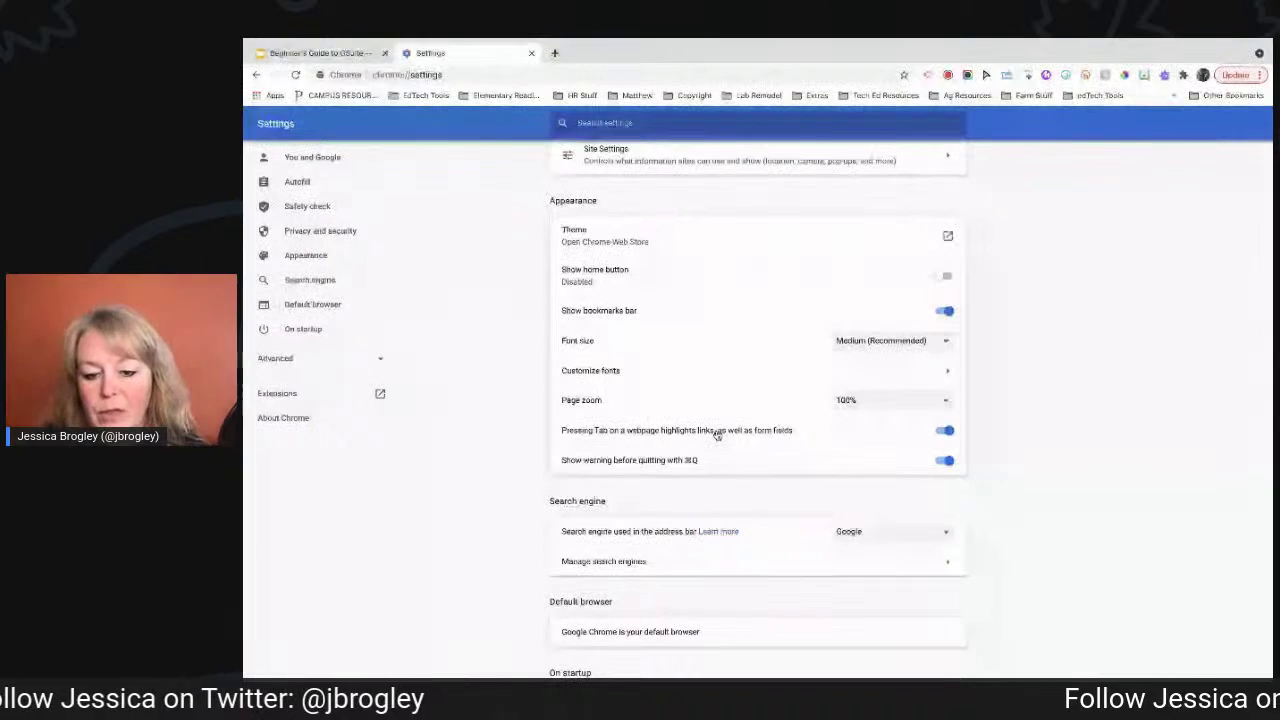
{"action": "scroll", "coordinate": [716, 440], "scroll_direction": "down", "scroll_amount": 1}
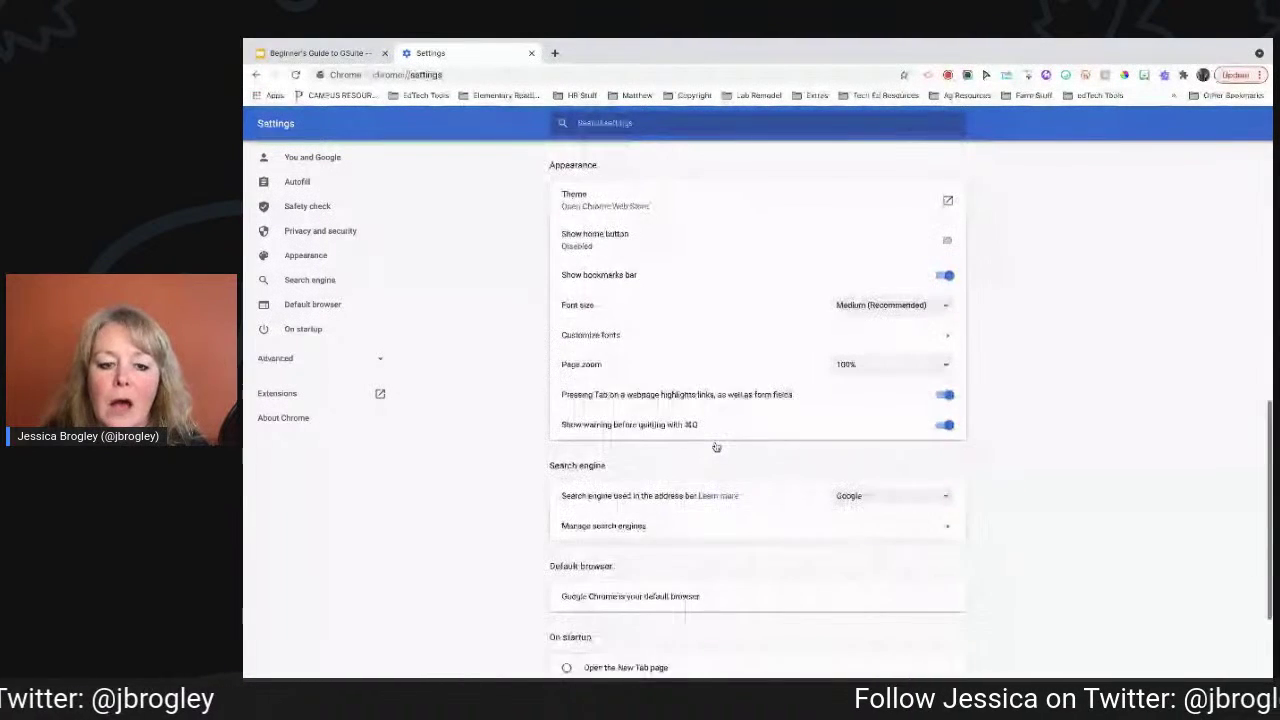
Review the address-bar search engine options (DuckDuckGo, Yahoo!, Bing, Ecosia), keeping Google.
{"action": "scroll", "coordinate": [716, 447], "scroll_direction": "down", "scroll_amount": 2}
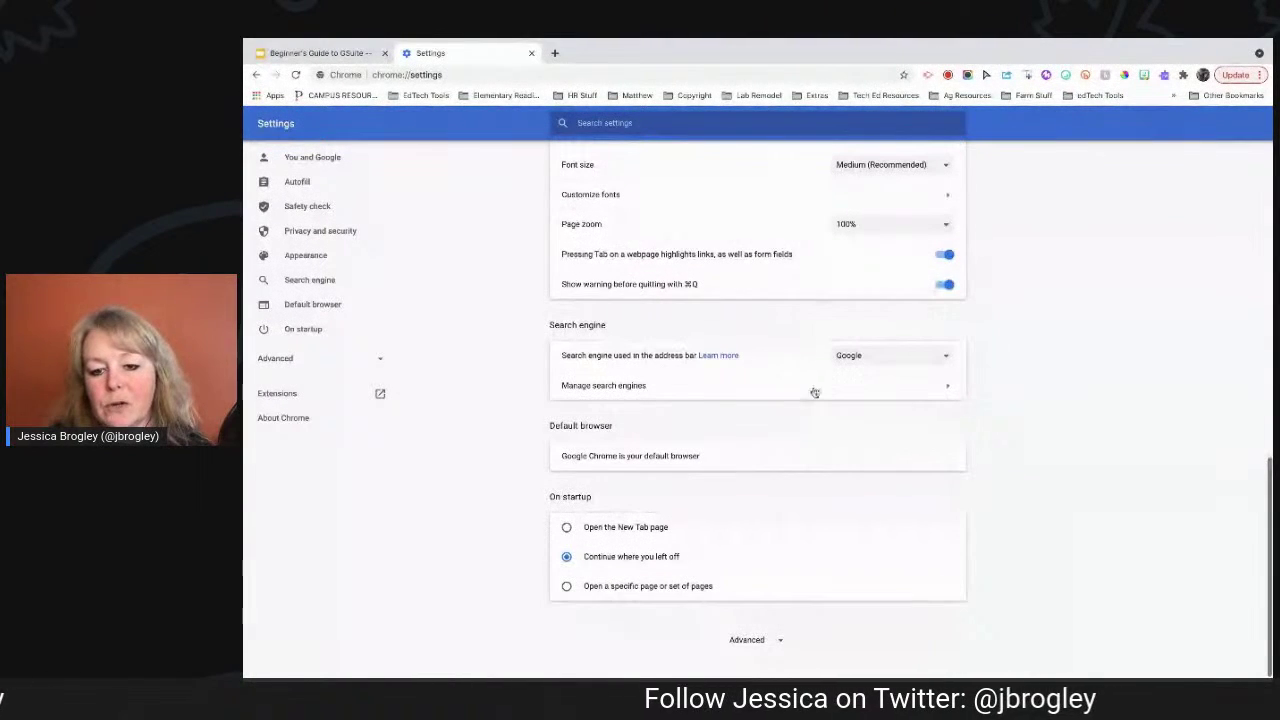
{"action": "left_click", "coordinate": [858, 357]}
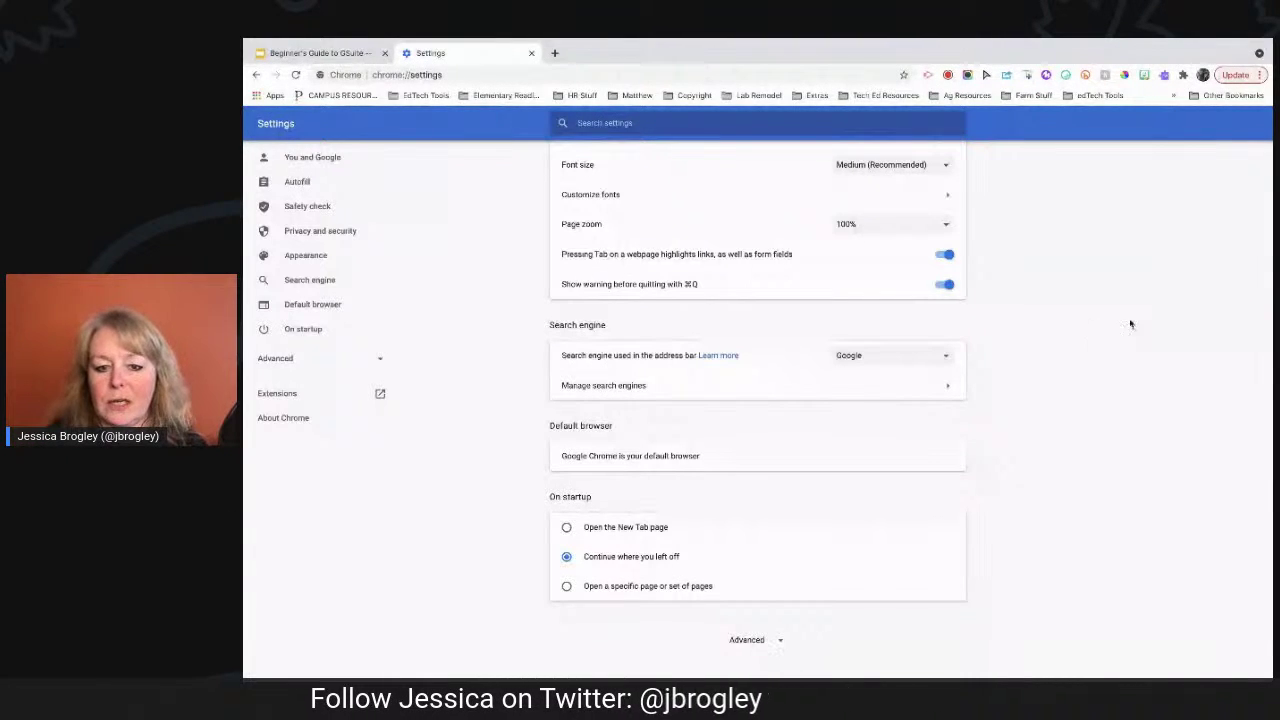
{"action": "left_click", "coordinate": [857, 358]}
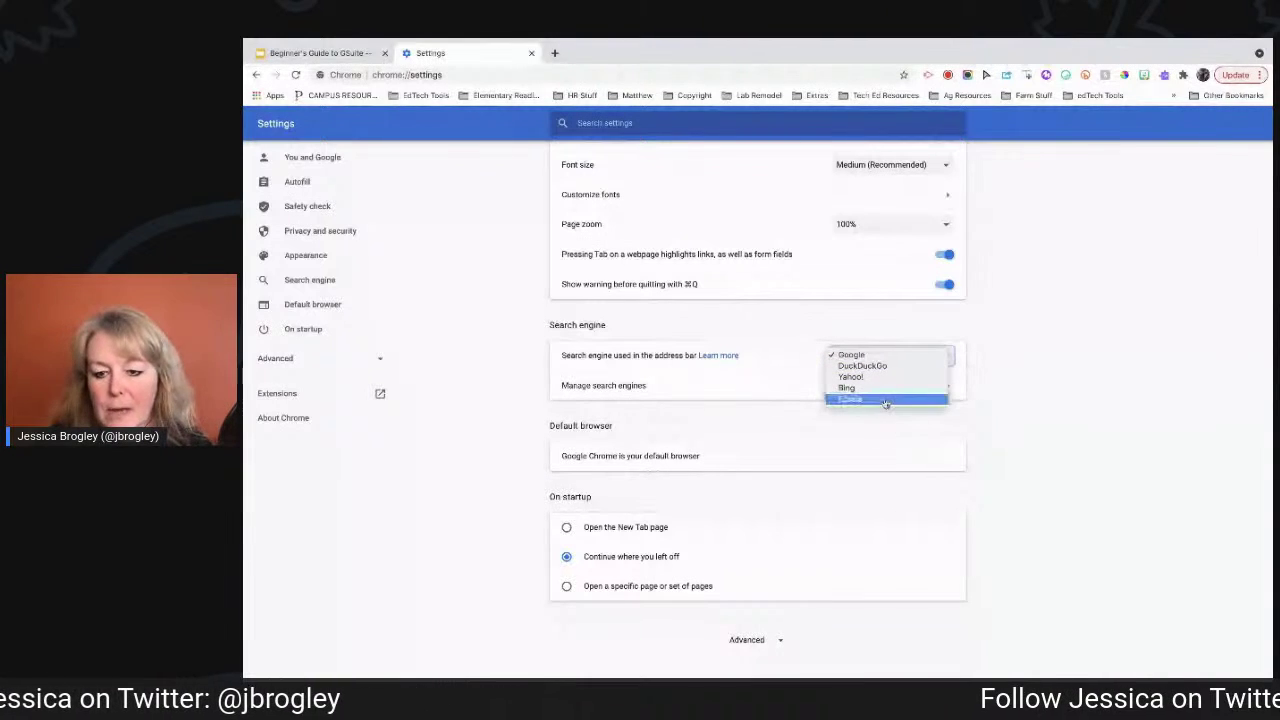
{"action": "left_click", "coordinate": [970, 356]}
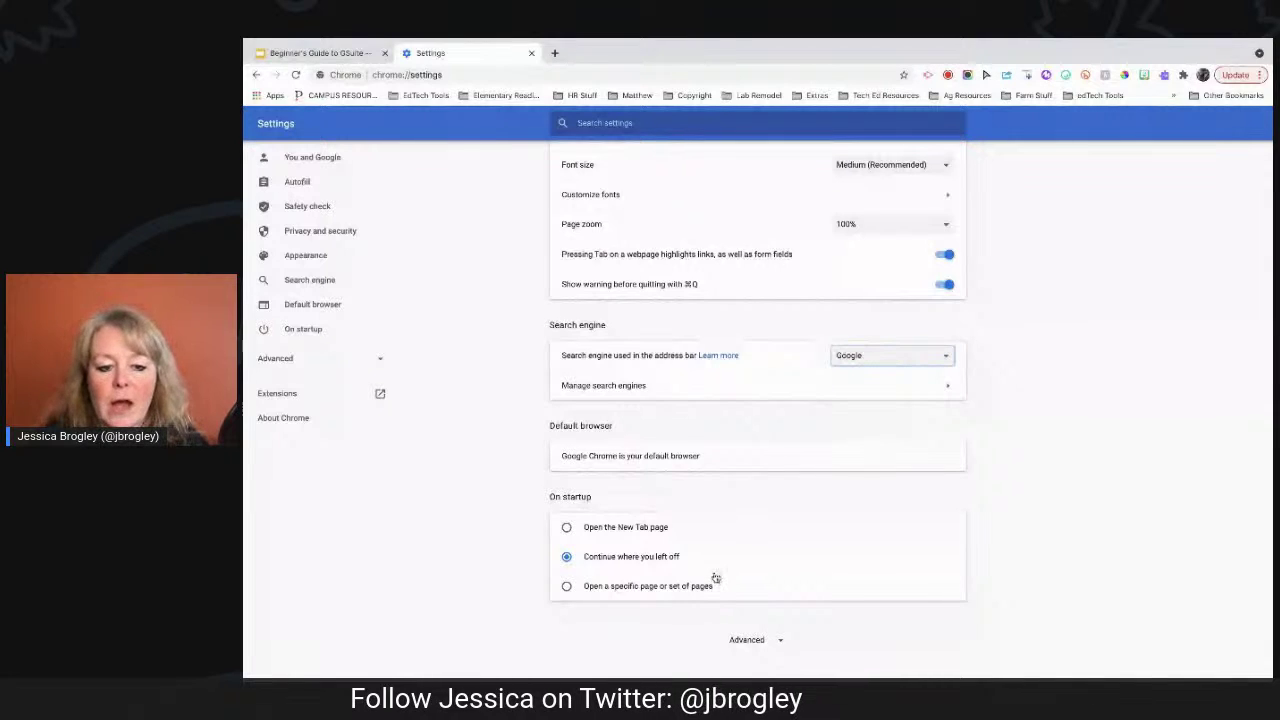
{"action": "scroll", "coordinate": [716, 578], "scroll_direction": "down", "scroll_amount": 1}
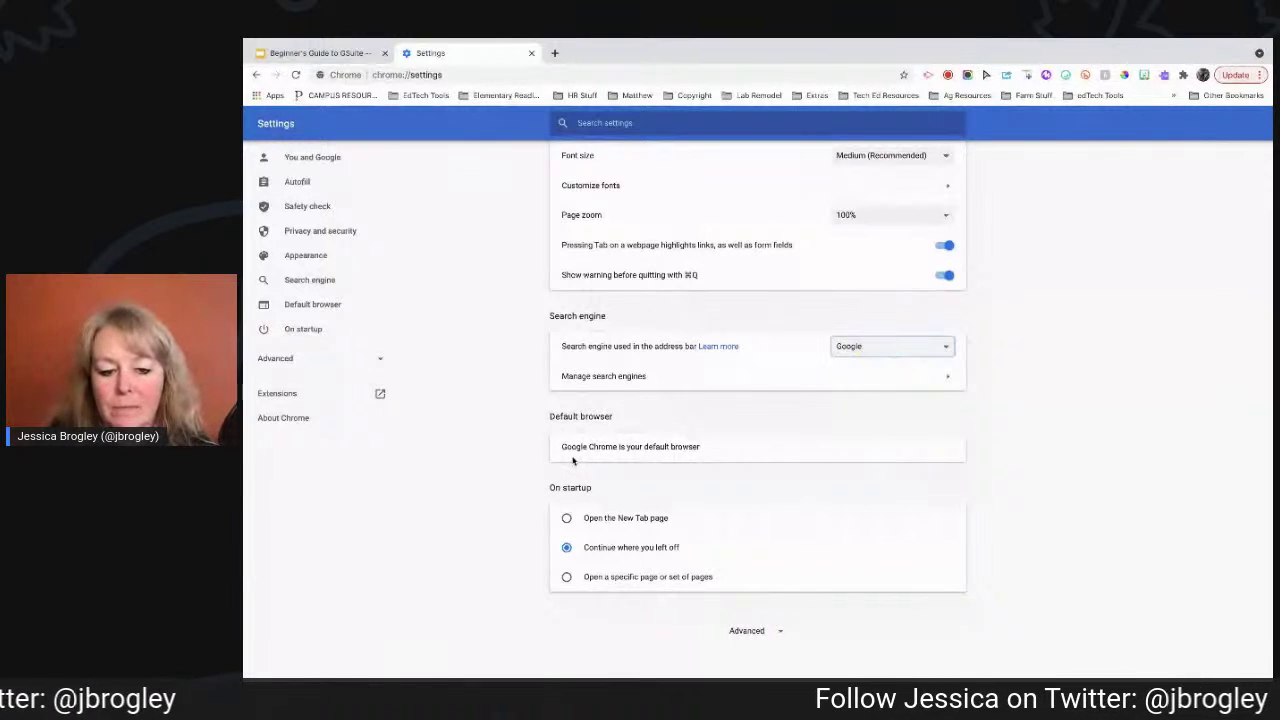
{"action": "left_click", "coordinate": [567, 518]}
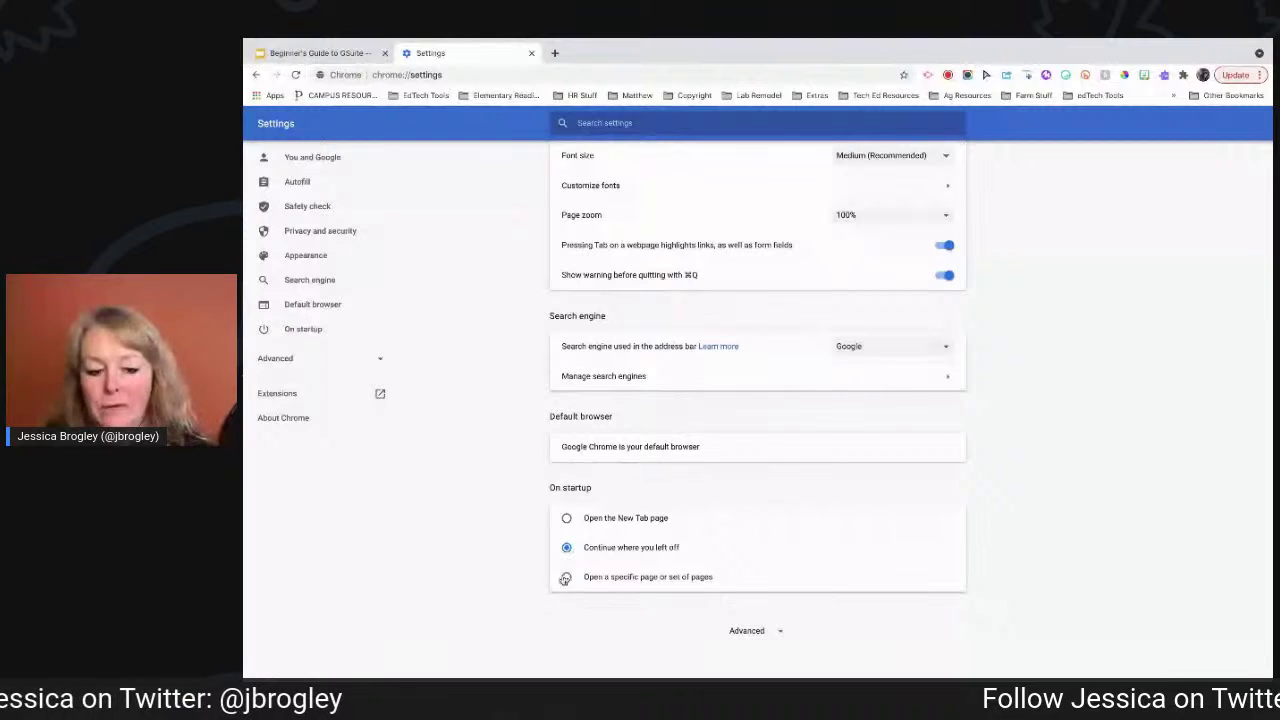
{"action": "left_click", "coordinate": [566, 578]}
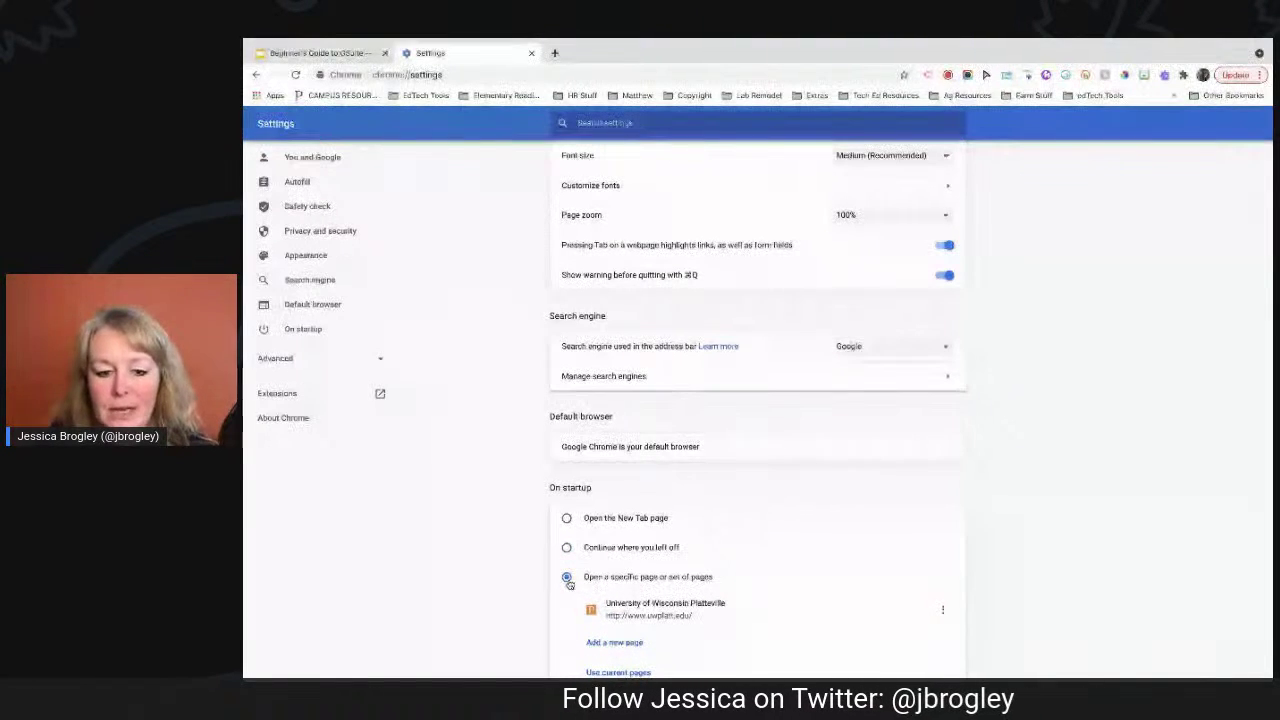
{"action": "left_click", "coordinate": [566, 548]}
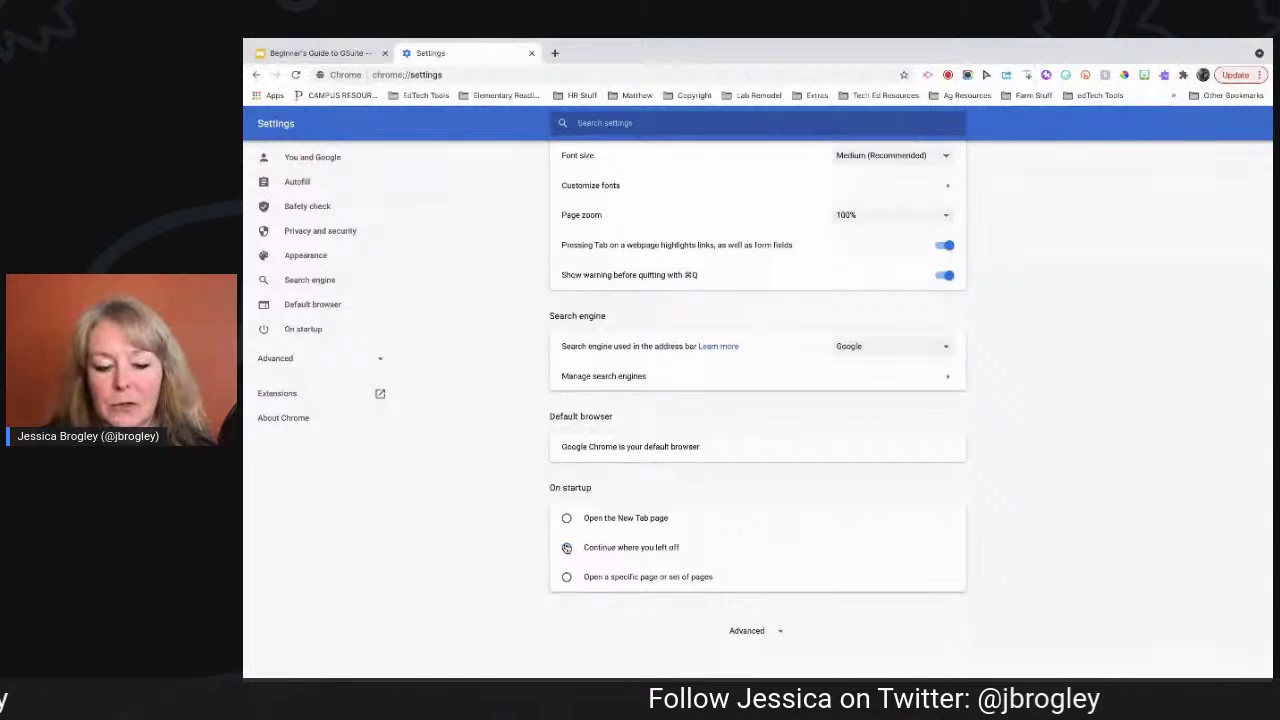
Expand Advanced settings, scroll through languages, downloads, accessibility and system, then switch back to the slide deck tab.
{"action": "left_click", "coordinate": [749, 631]}
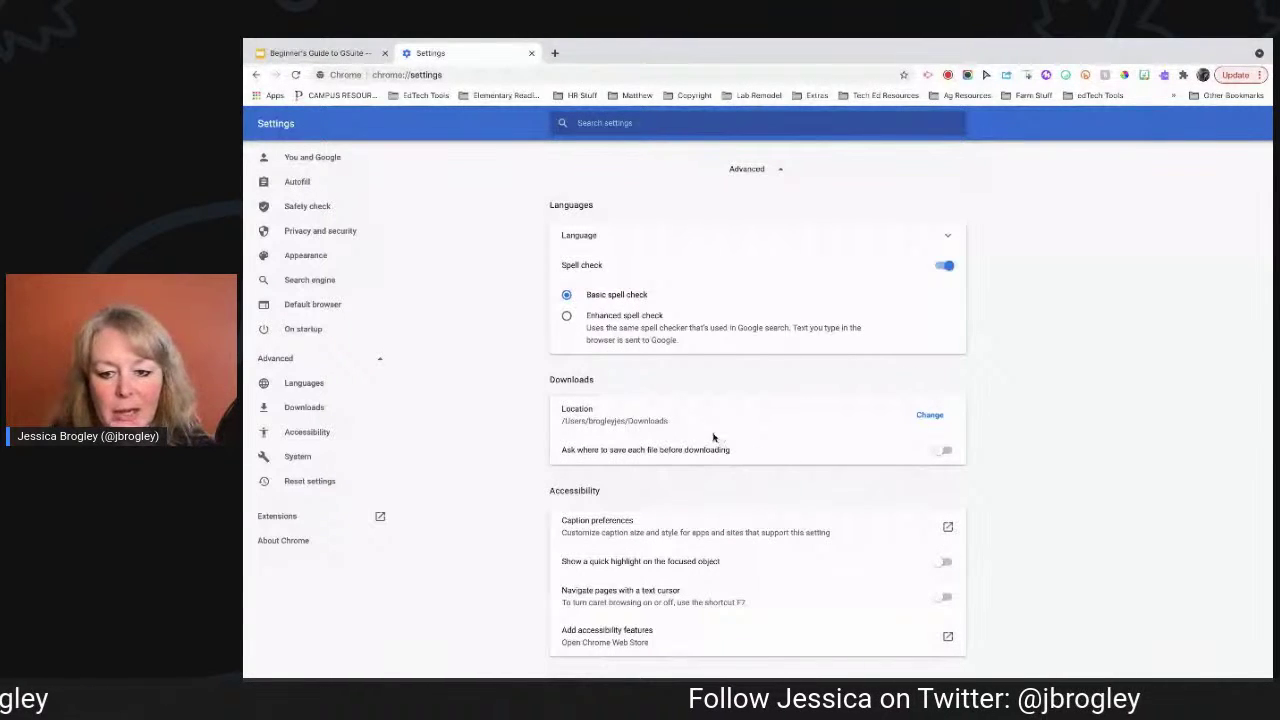
{"action": "scroll", "coordinate": [713, 437], "scroll_direction": "down", "scroll_amount": 1}
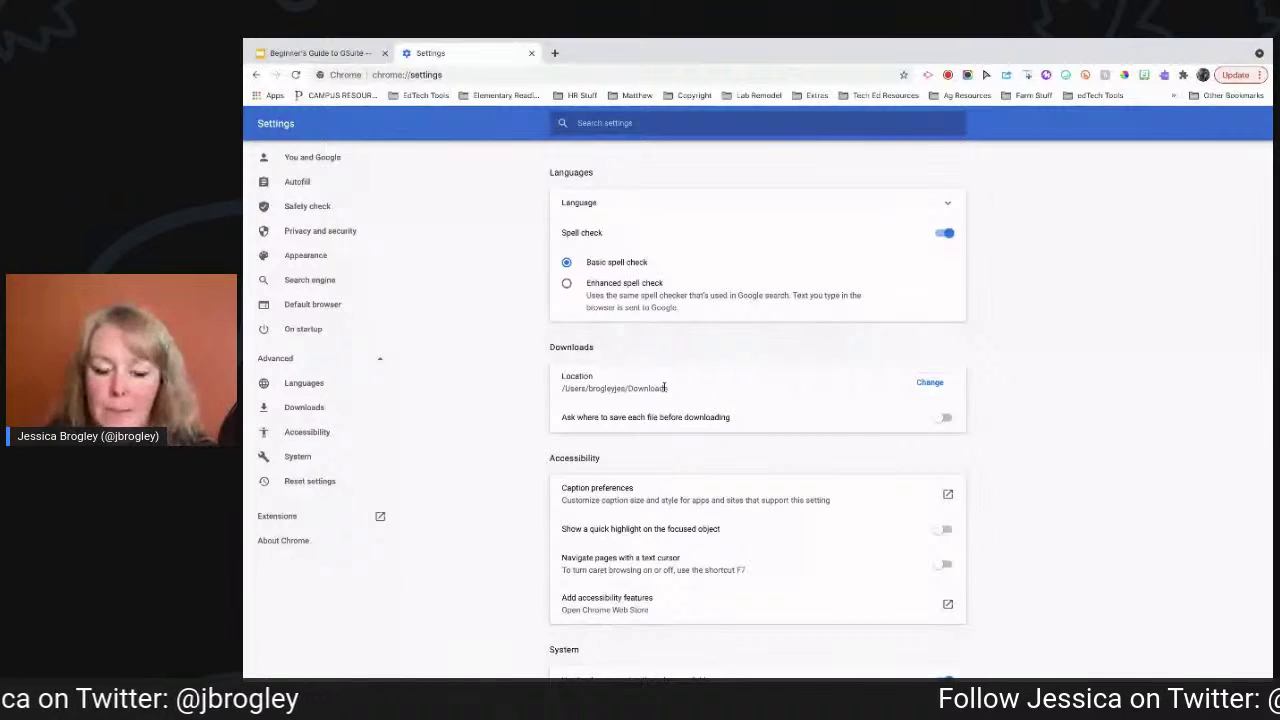
{"action": "scroll", "coordinate": [683, 537], "scroll_direction": "down", "scroll_amount": 3}
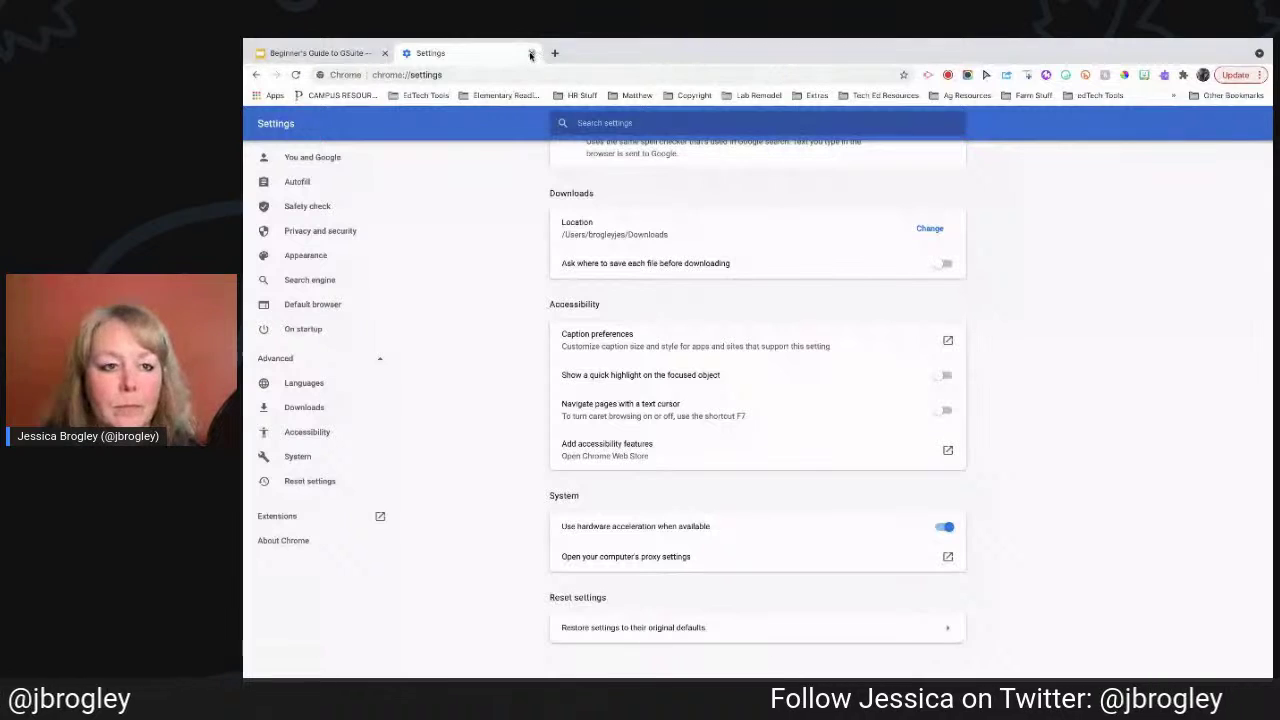
{"action": "left_click", "coordinate": [352, 57]}
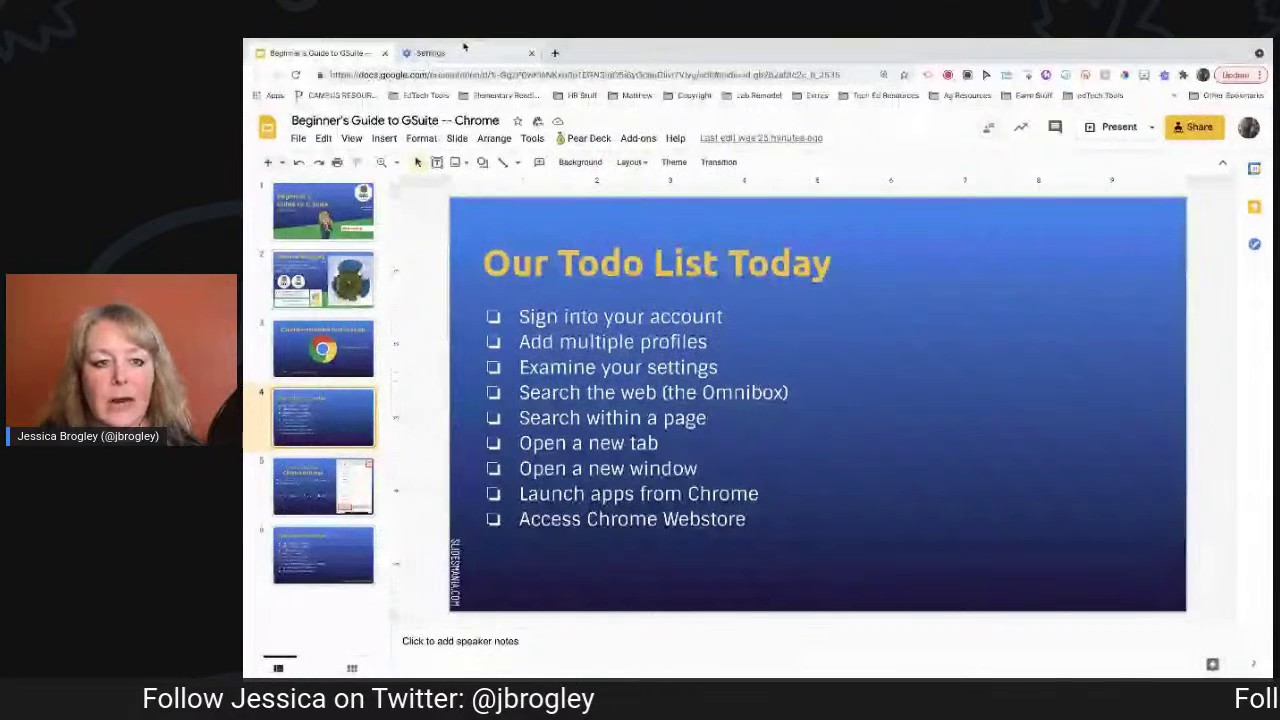
{"action": "left_click", "coordinate": [468, 54]}
Open a new tab showing the Google start page.
{"action": "left_click", "coordinate": [555, 53]}
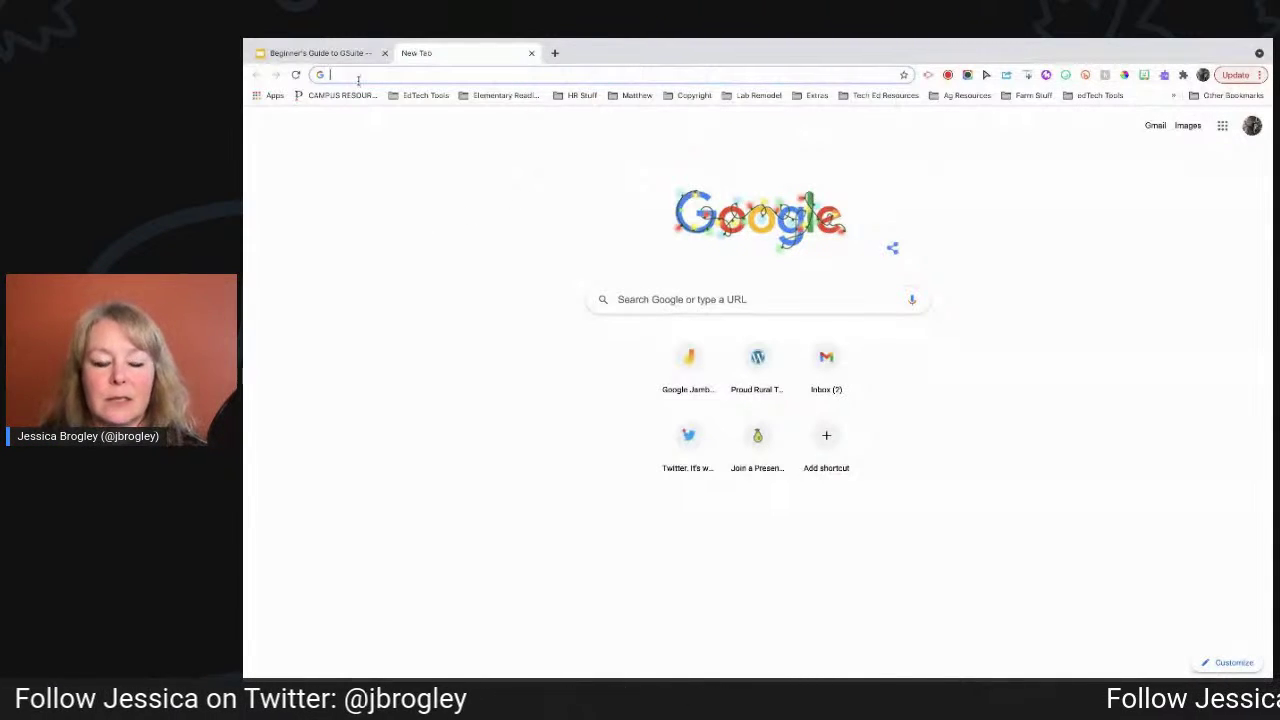
Search 'wisconsin weather' from the omnibox, then close the results tab and start a new one.
{"action": "mouse_move", "coordinate": [508, 112]}
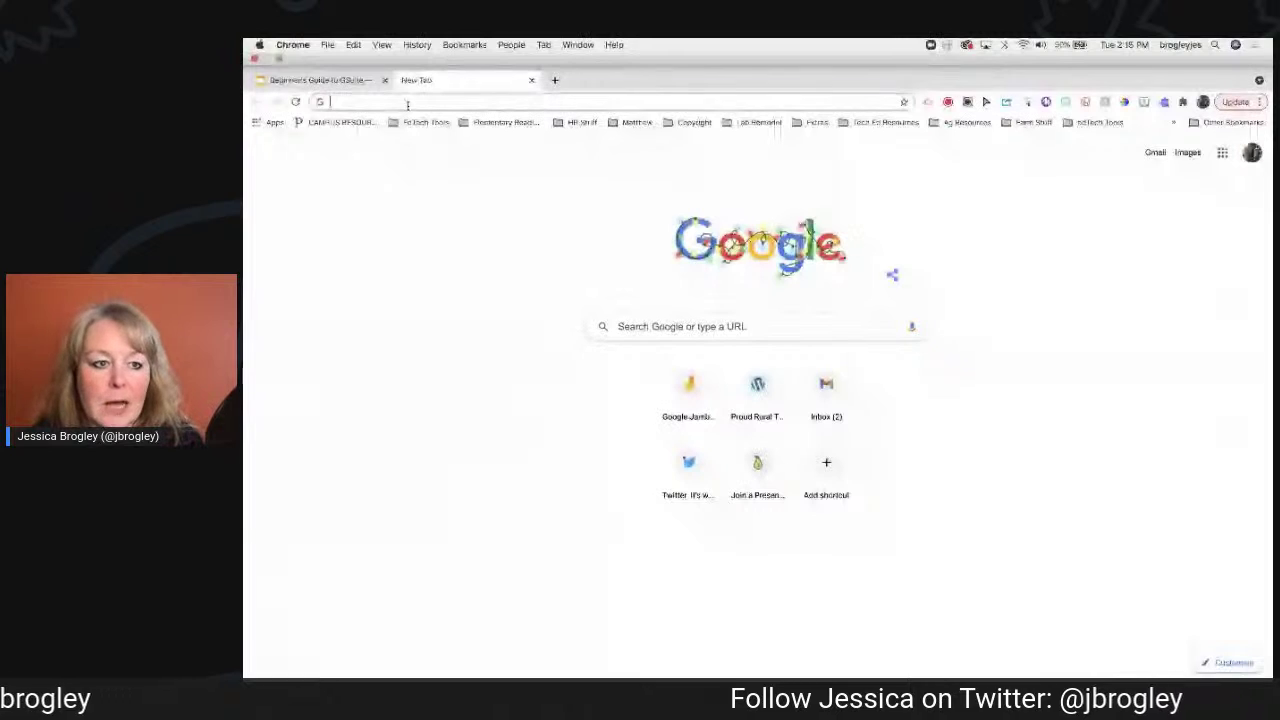
{"action": "type", "text": "wisconsin"}
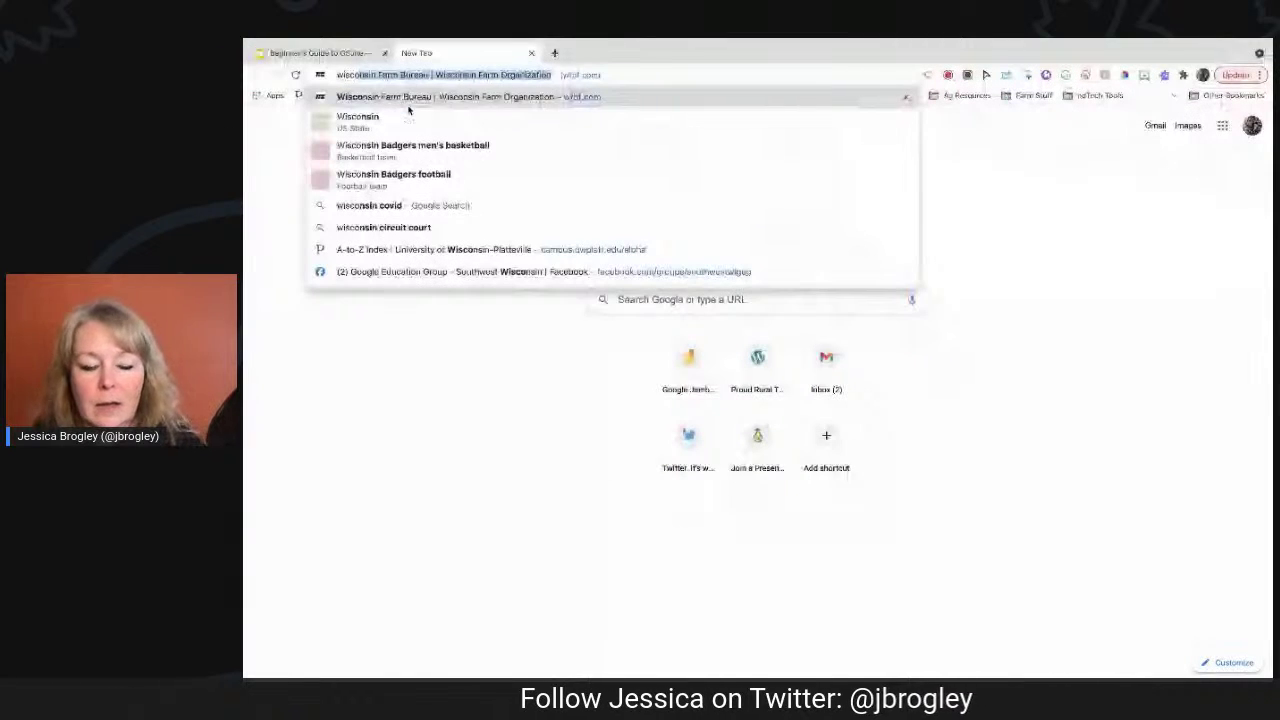
{"action": "type", "text": " weather"}
{"action": "key", "text": "Return"}
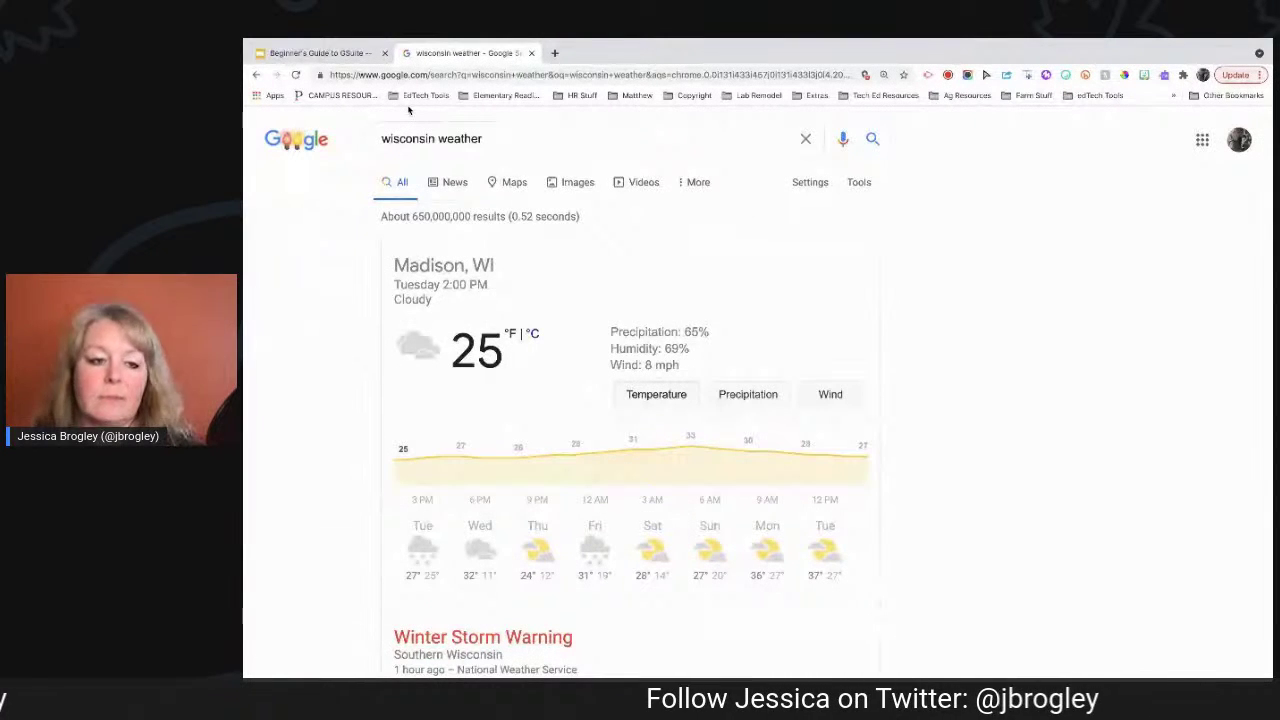
{"action": "left_click", "coordinate": [531, 54]}
{"action": "left_click", "coordinate": [554, 53]}
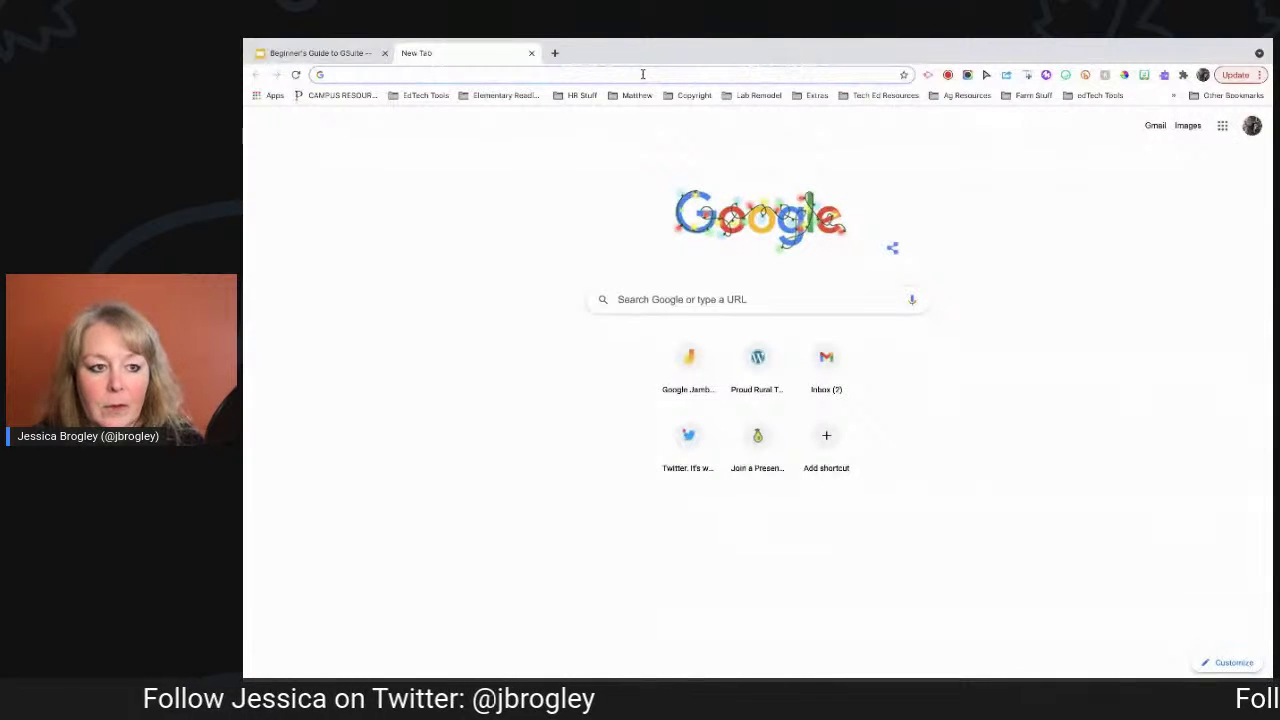
Load madison.com from the omnibox and bring up the Chrome menu.
{"action": "type", "text": "madison.com"}
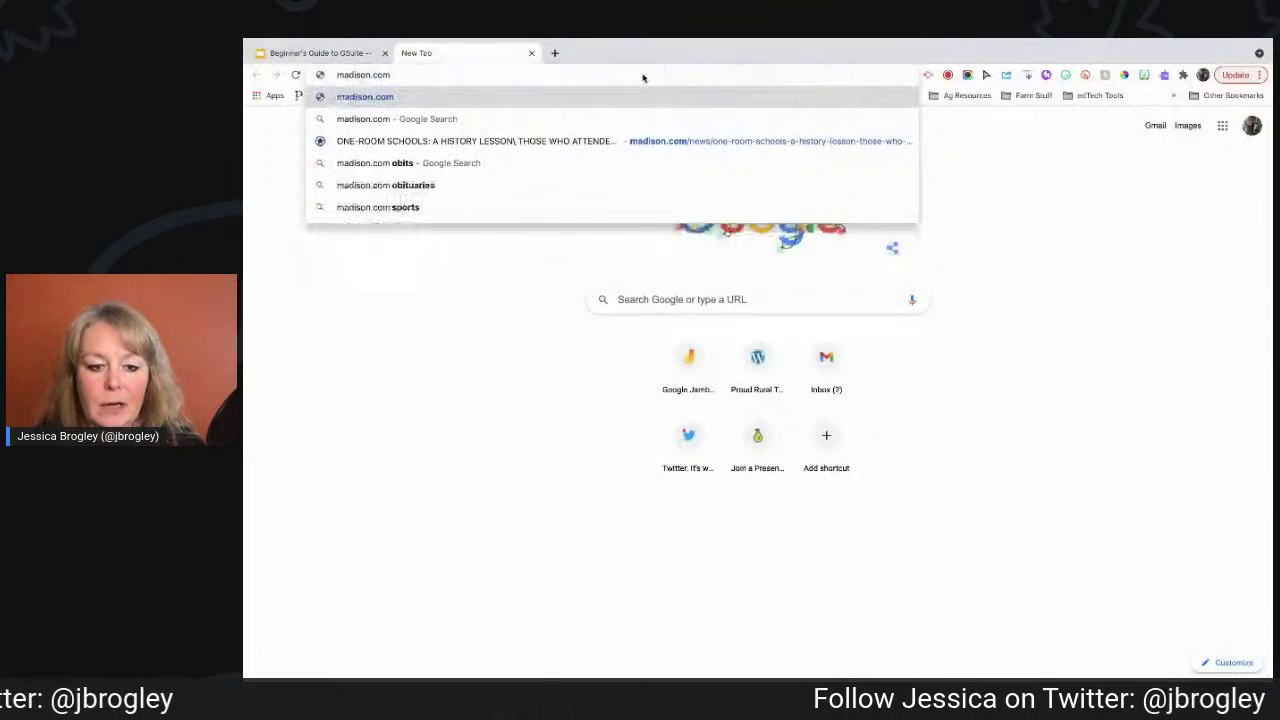
{"action": "key", "text": "Return"}
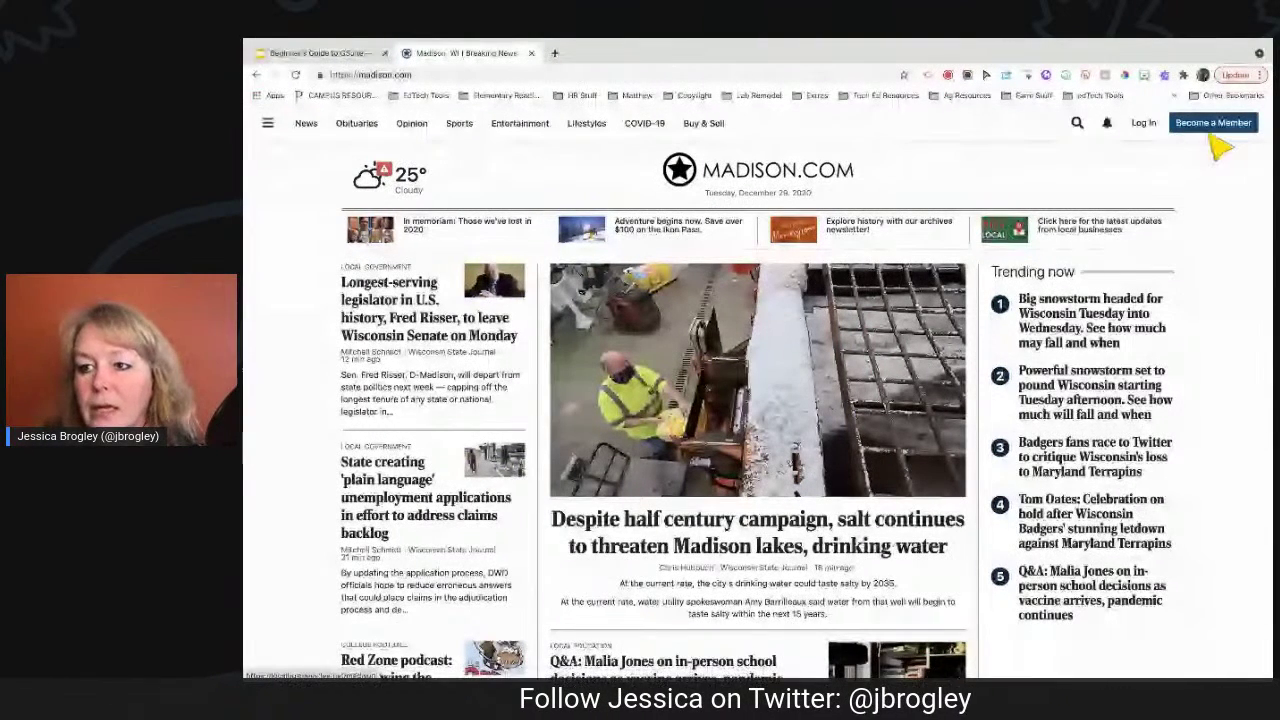
{"action": "left_click", "coordinate": [1260, 75]}
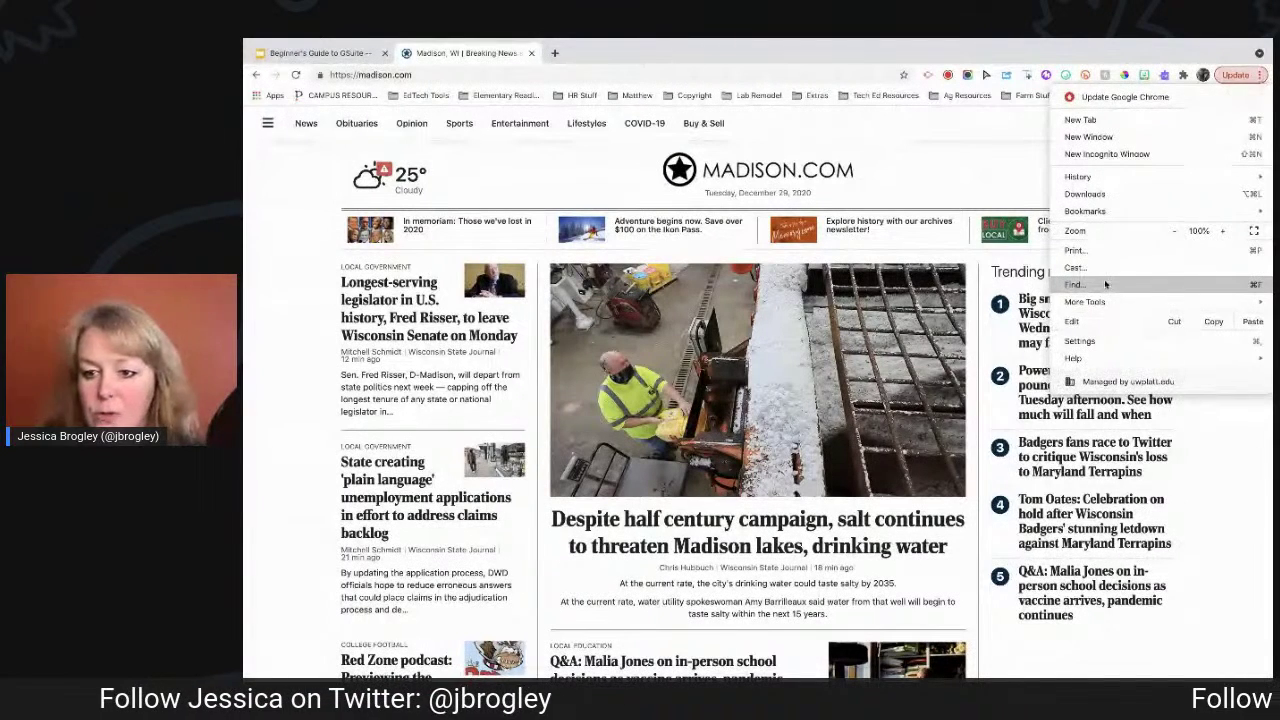
Use Find to step through 'lakes' matches on madison.com, then close that tab.
{"action": "left_click", "coordinate": [1078, 284]}
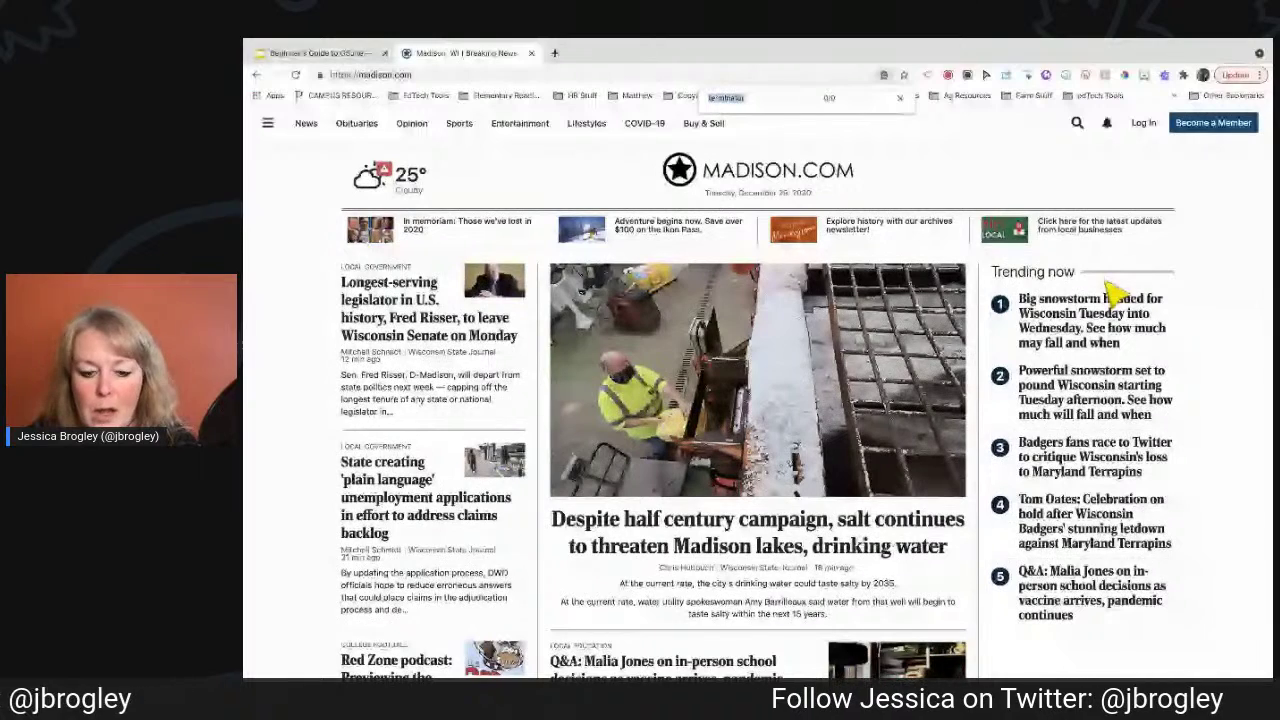
{"action": "type", "text": "lakes"}
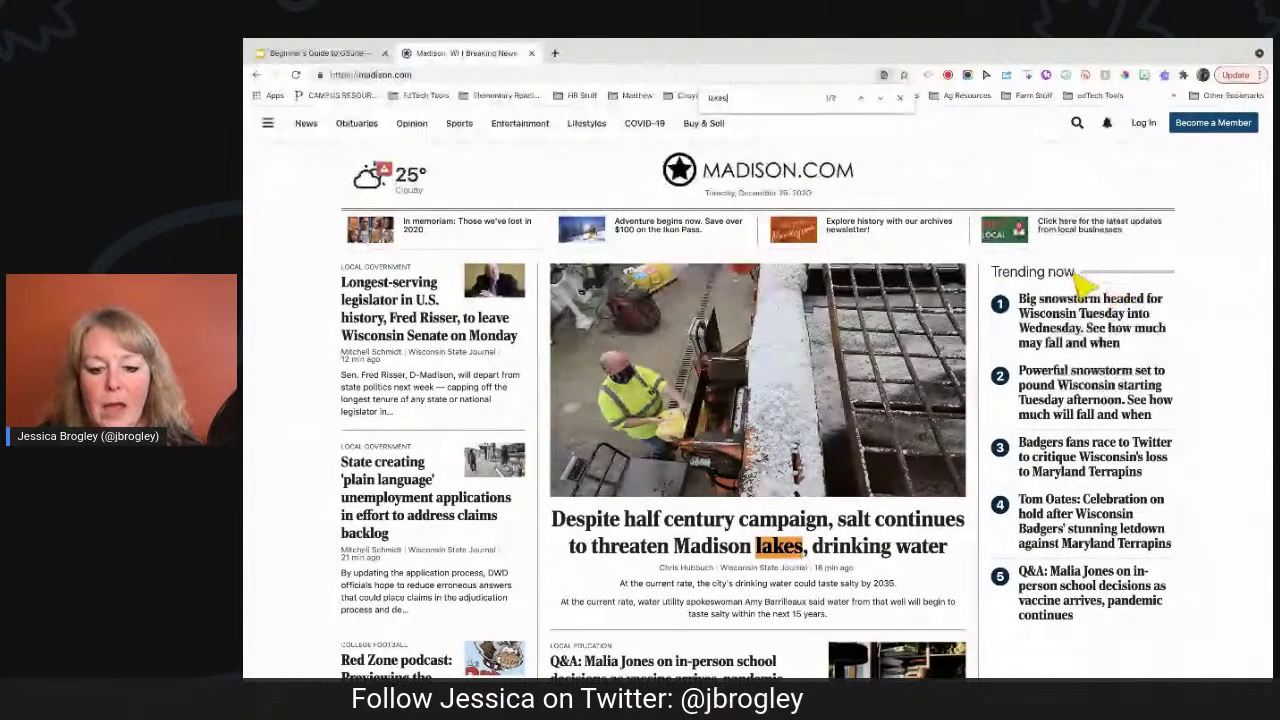
{"action": "left_click", "coordinate": [879, 98]}
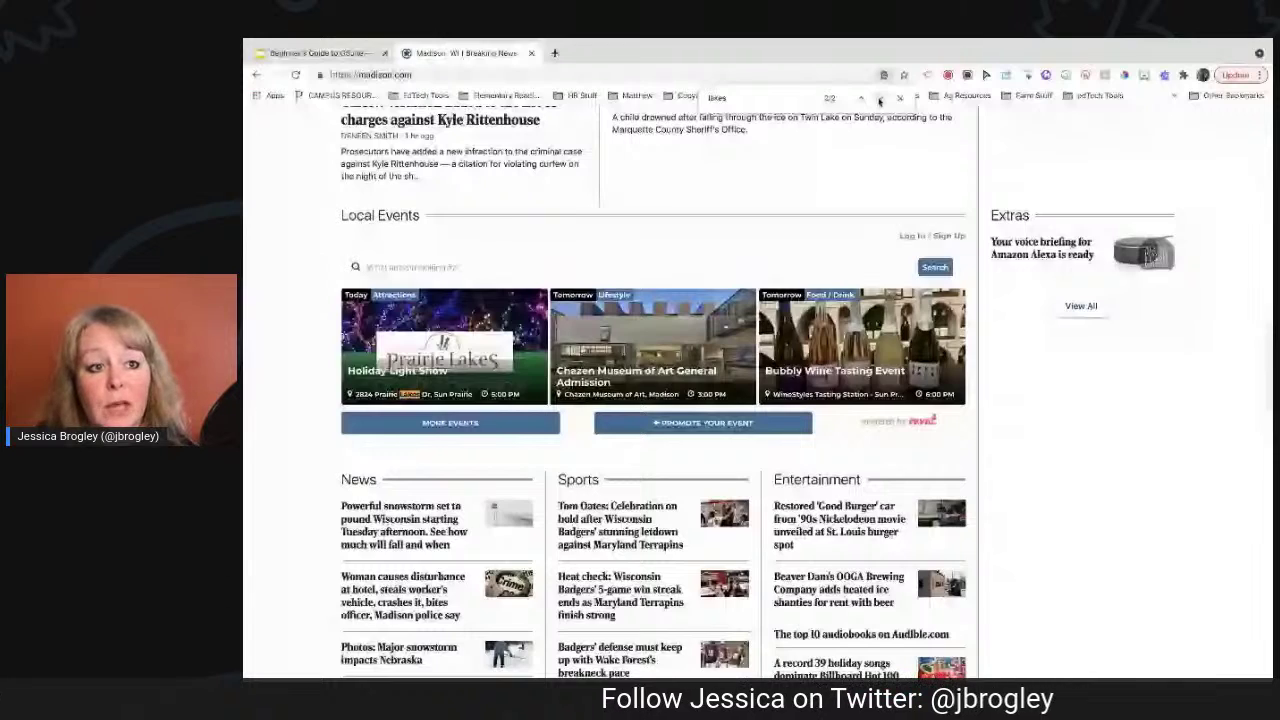
{"action": "left_click", "coordinate": [879, 98]}
{"action": "left_click", "coordinate": [531, 53]}
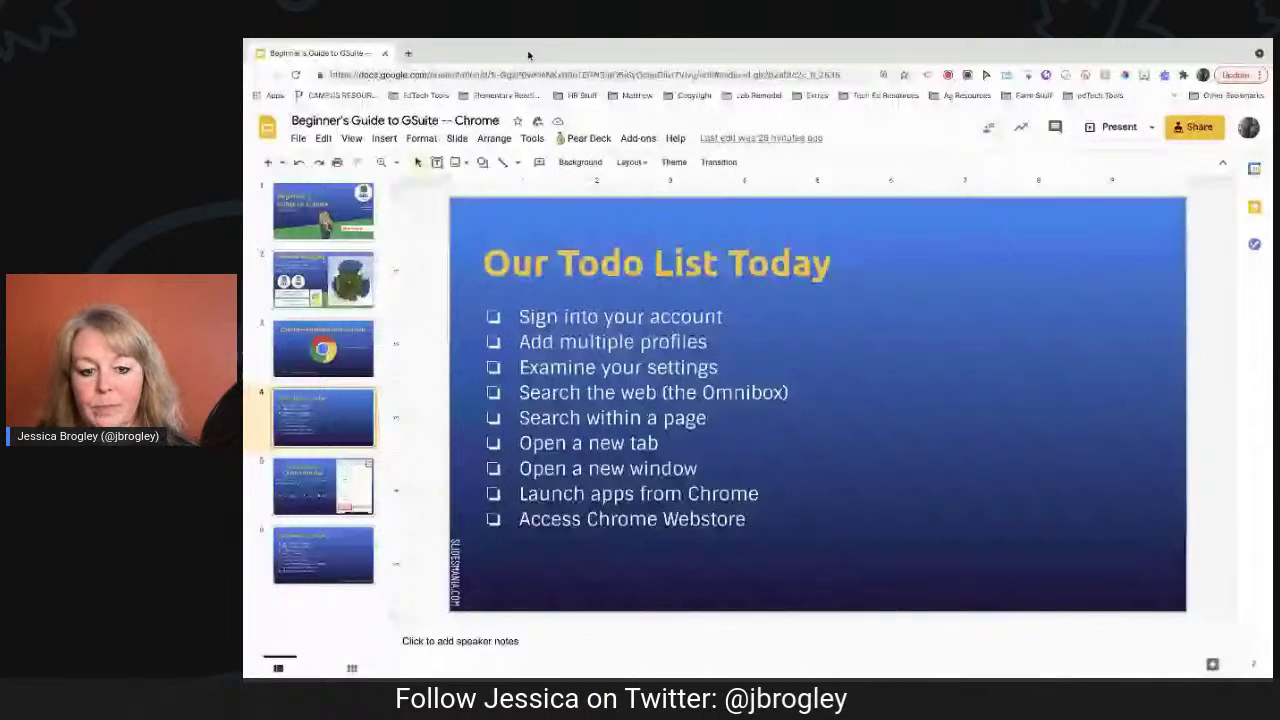
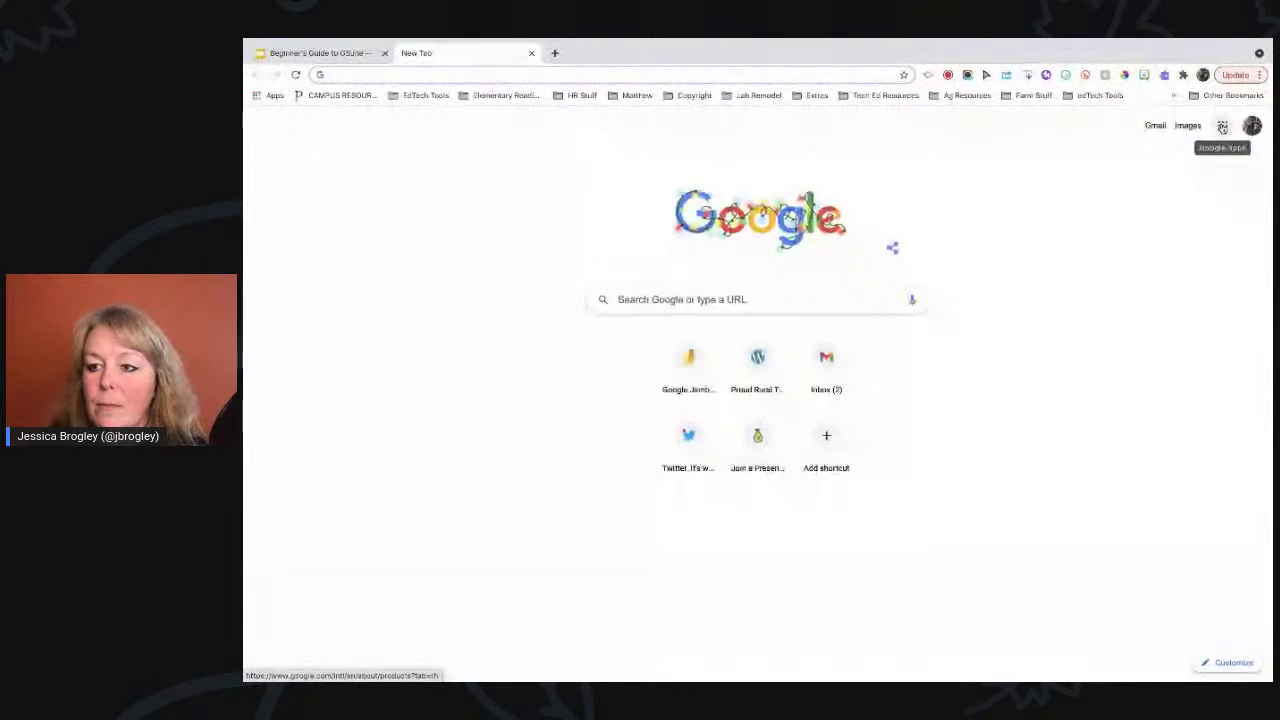
{"action": "left_click", "coordinate": [1222, 127]}
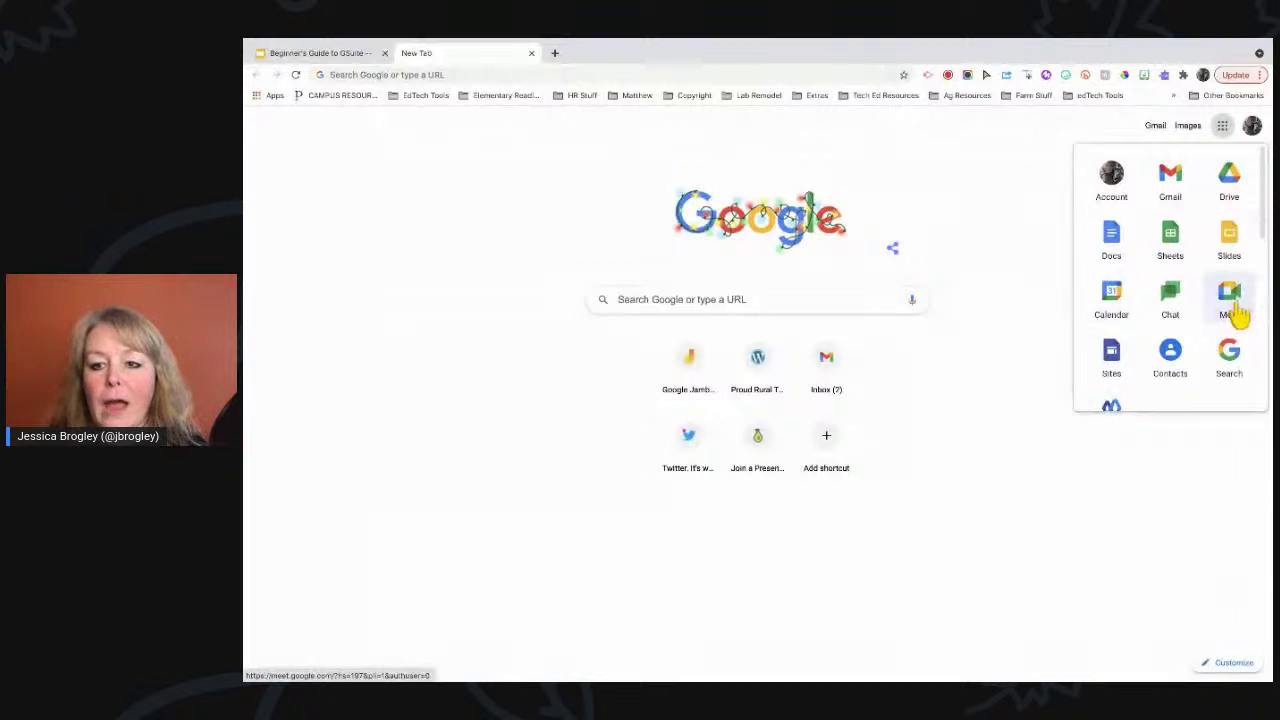
{"action": "left_click", "coordinate": [980, 190]}
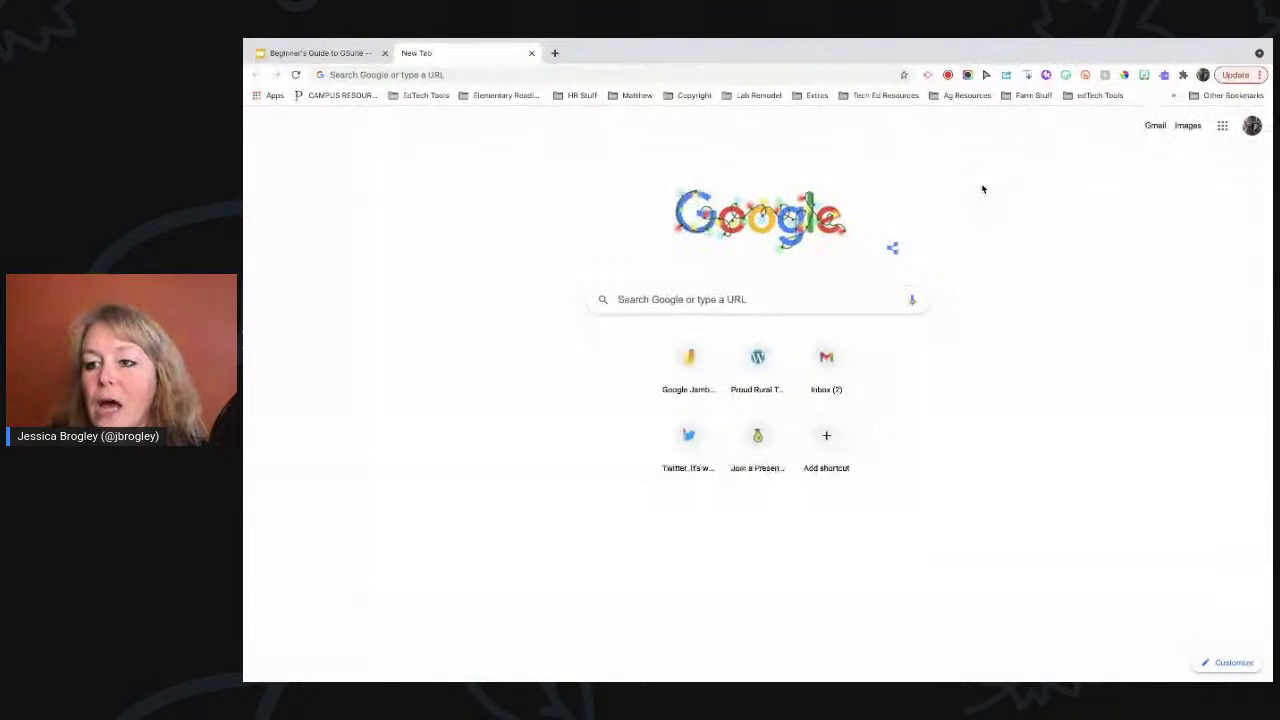
{"action": "left_click", "coordinate": [1222, 126]}
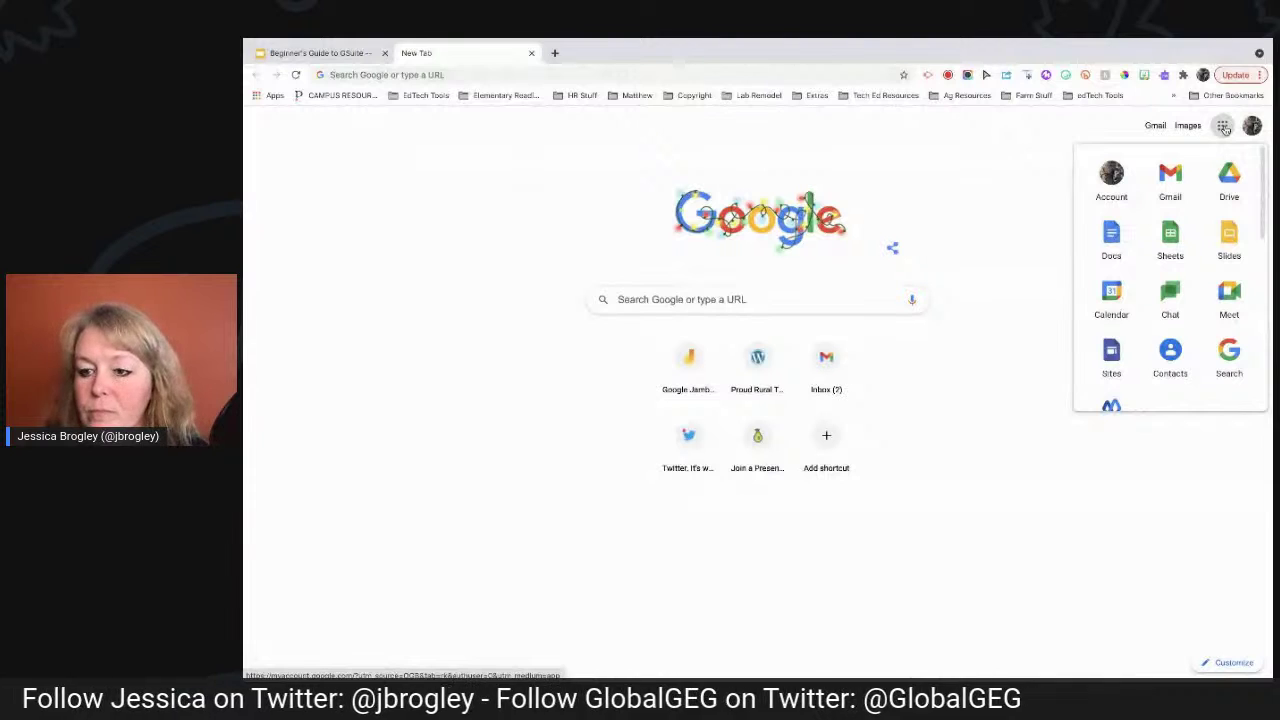
{"action": "scroll", "coordinate": [1200, 272], "scroll_direction": "down", "scroll_amount": 3}
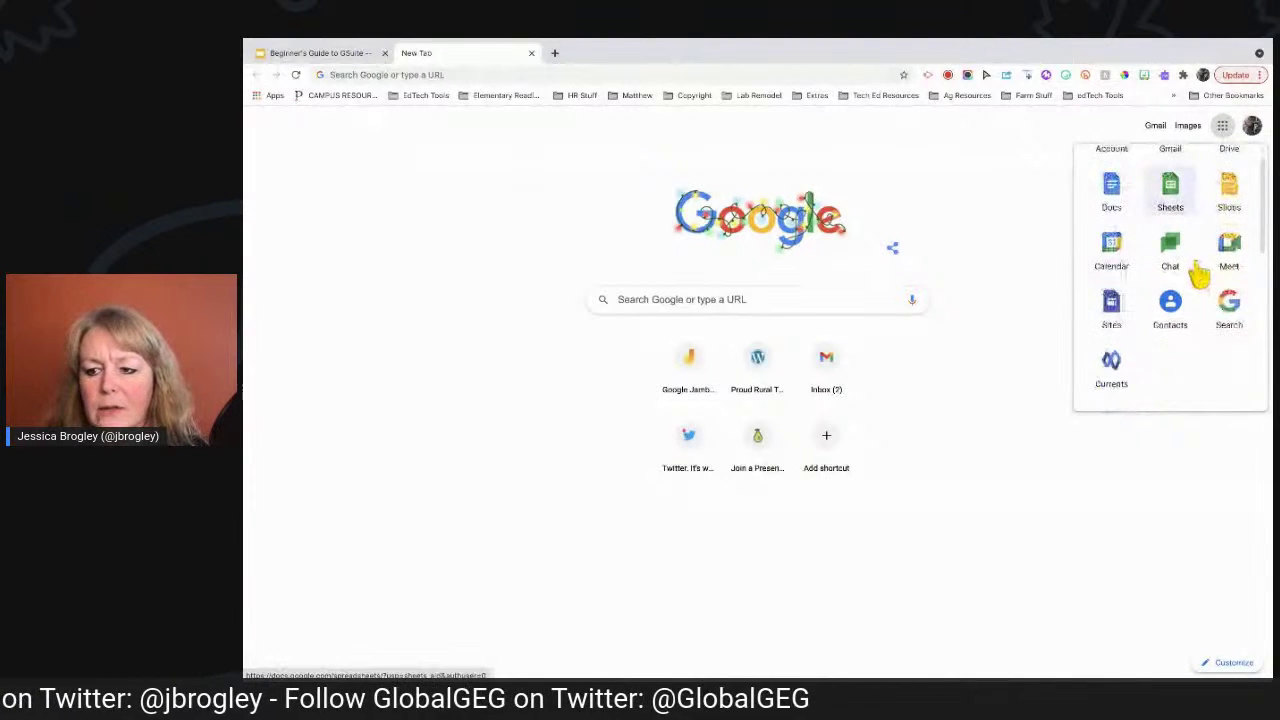
{"action": "scroll", "coordinate": [1200, 272], "scroll_direction": "down", "scroll_amount": 3}
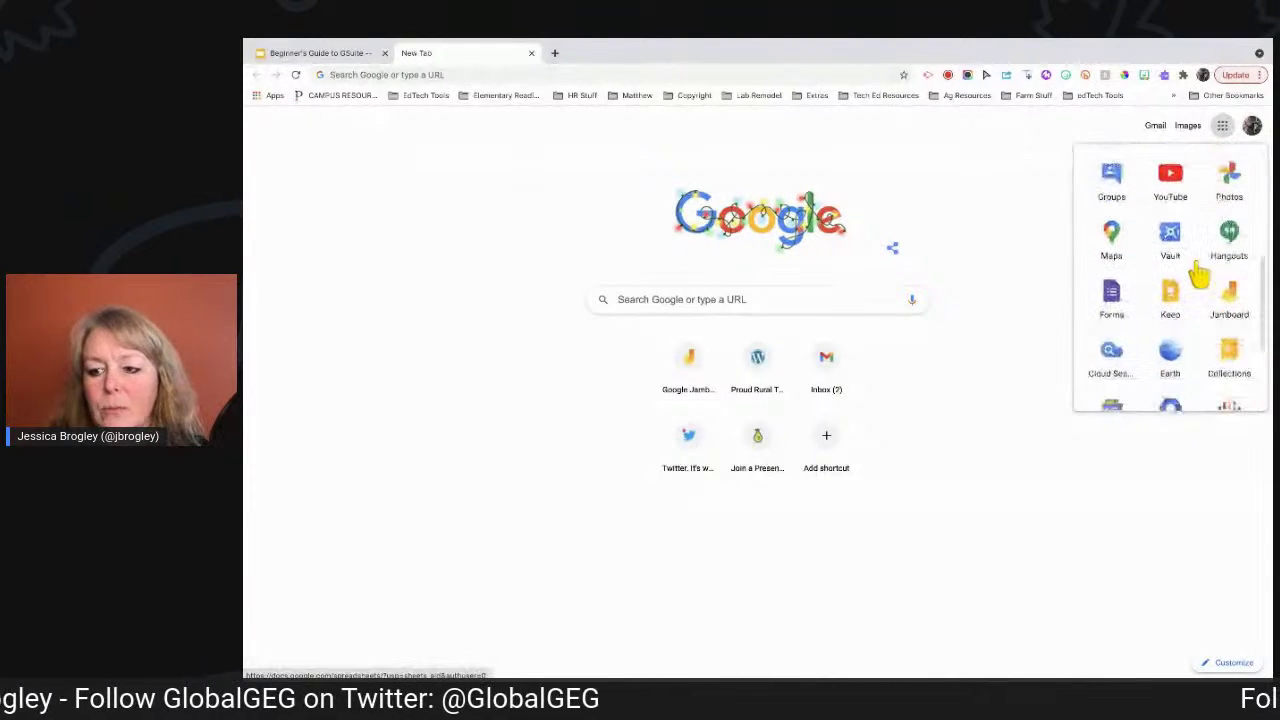
{"action": "scroll", "coordinate": [1200, 272], "scroll_direction": "down", "scroll_amount": 3}
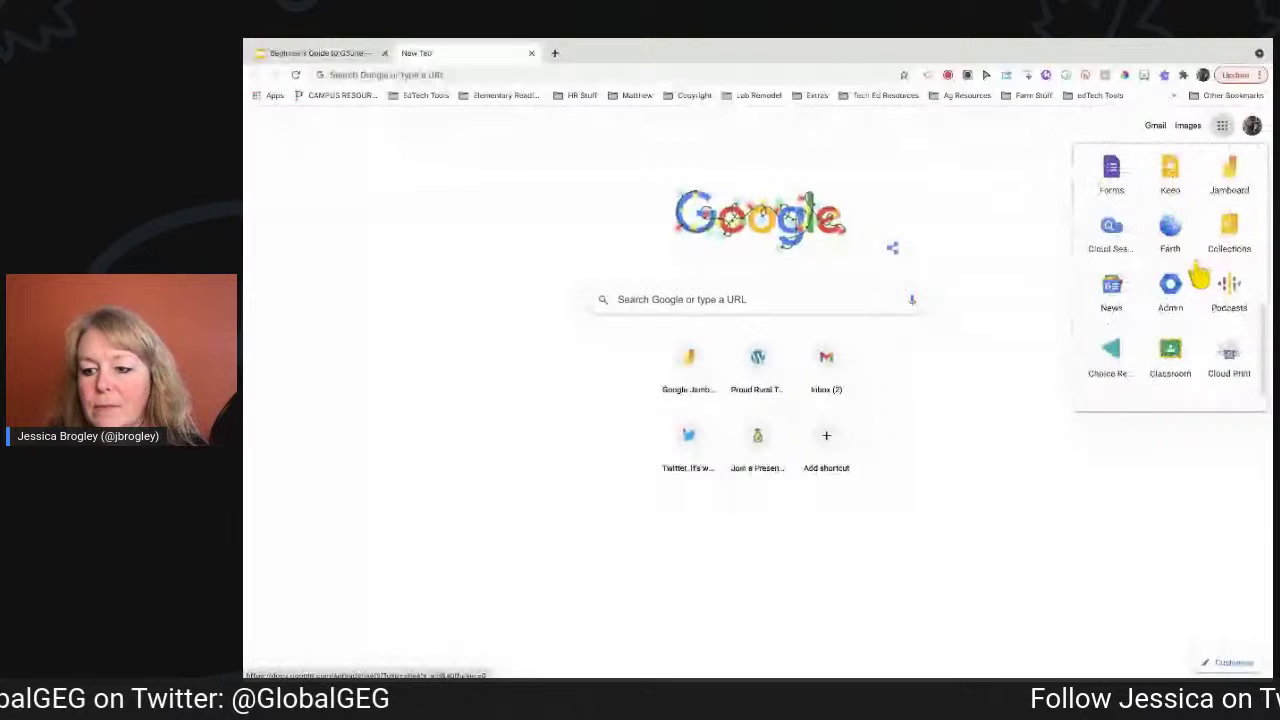
{"action": "scroll", "coordinate": [1200, 274], "scroll_direction": "up", "scroll_amount": 6}
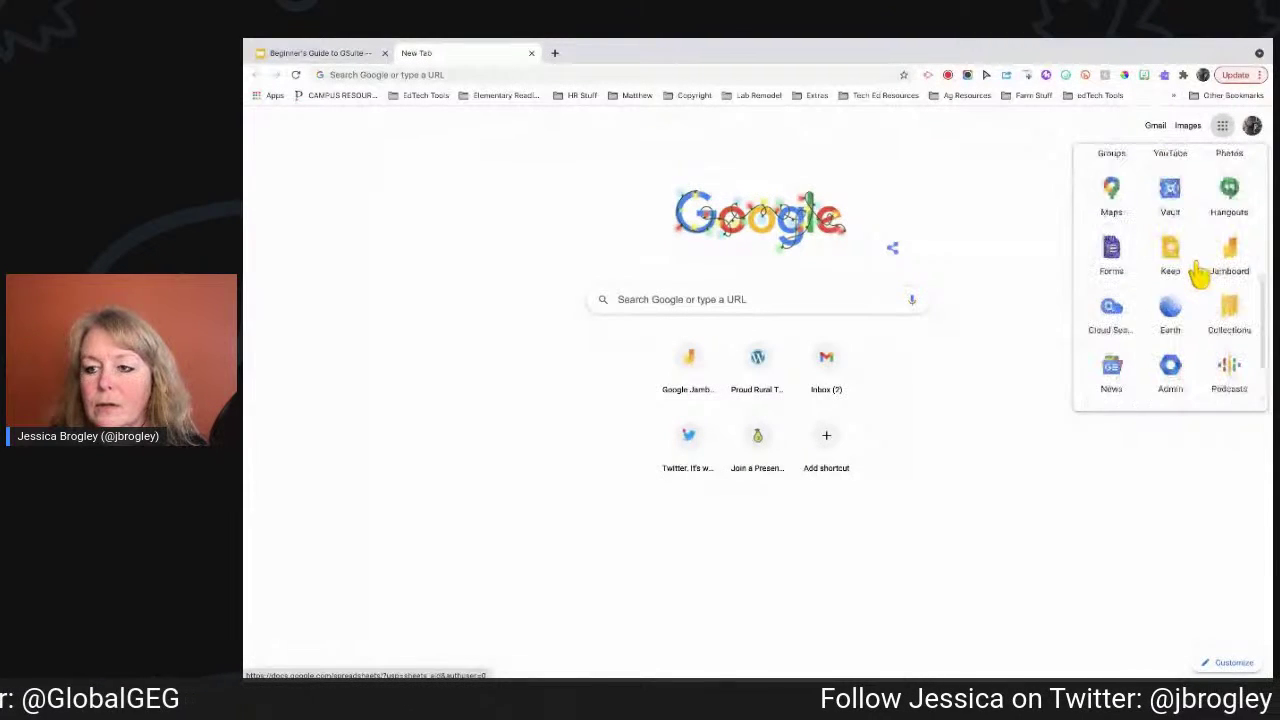
{"action": "scroll", "coordinate": [1199, 273], "scroll_direction": "up", "scroll_amount": 3}
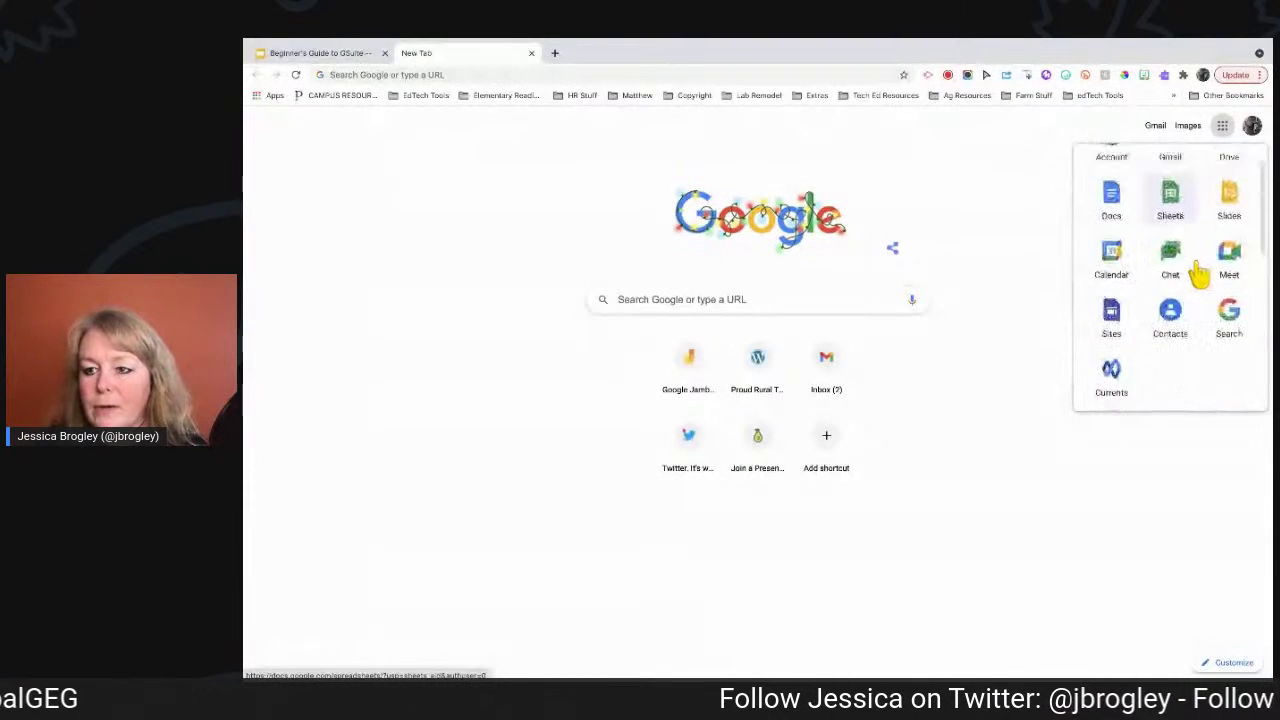
{"action": "left_click", "coordinate": [1222, 128]}
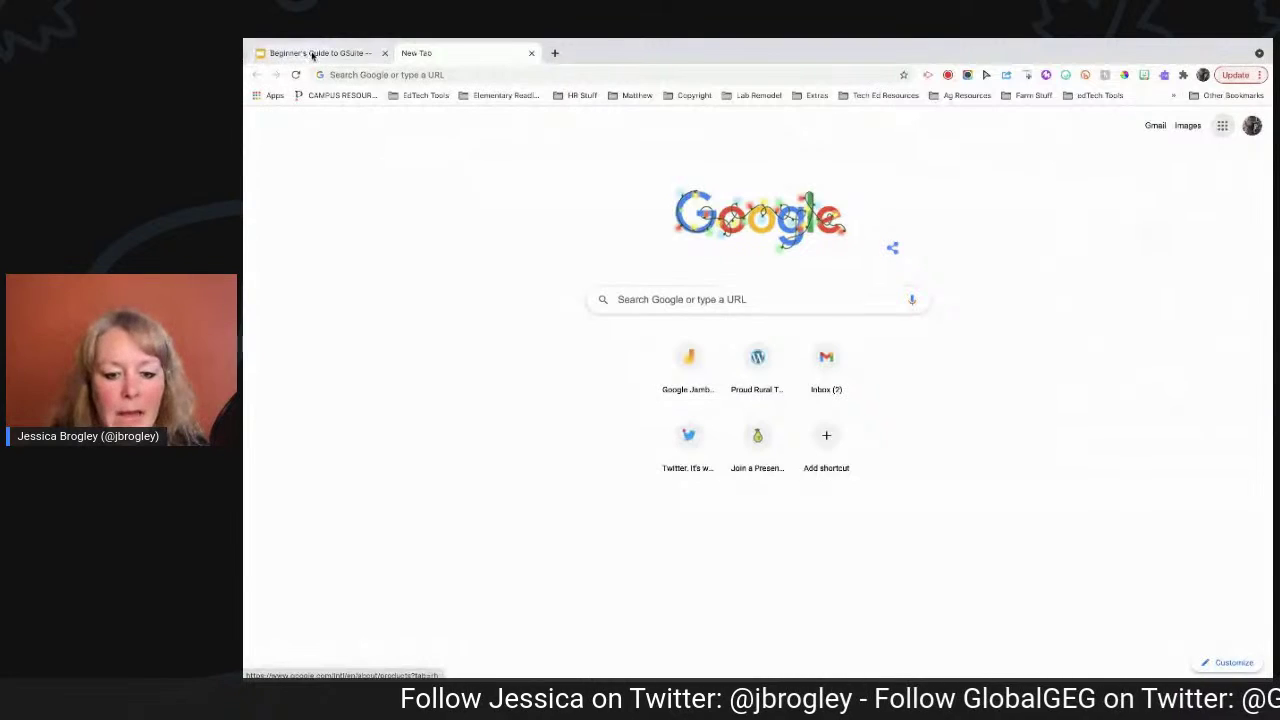
From the New Tab page, search Google for 'chrome webstore' and scroll the results.
{"action": "left_click", "coordinate": [313, 55]}
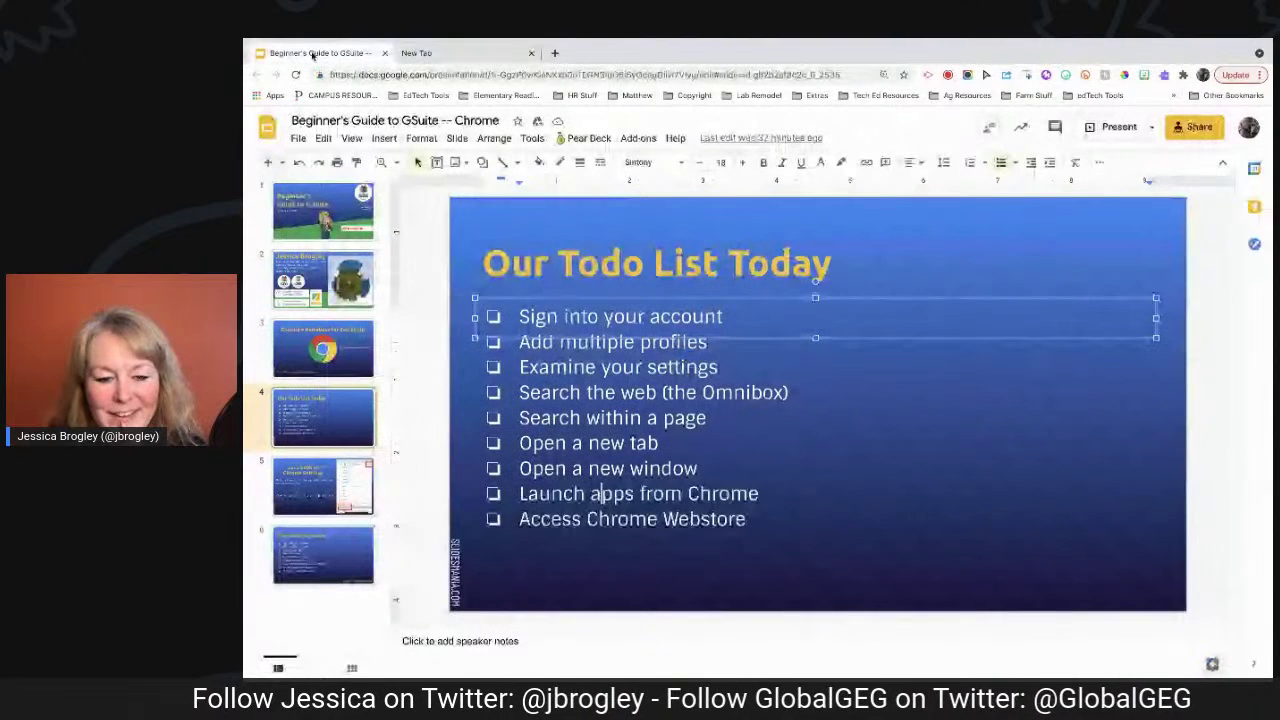
{"action": "left_click", "coordinate": [416, 53]}
{"action": "left_click", "coordinate": [634, 300]}
{"action": "type", "text": "ch"}
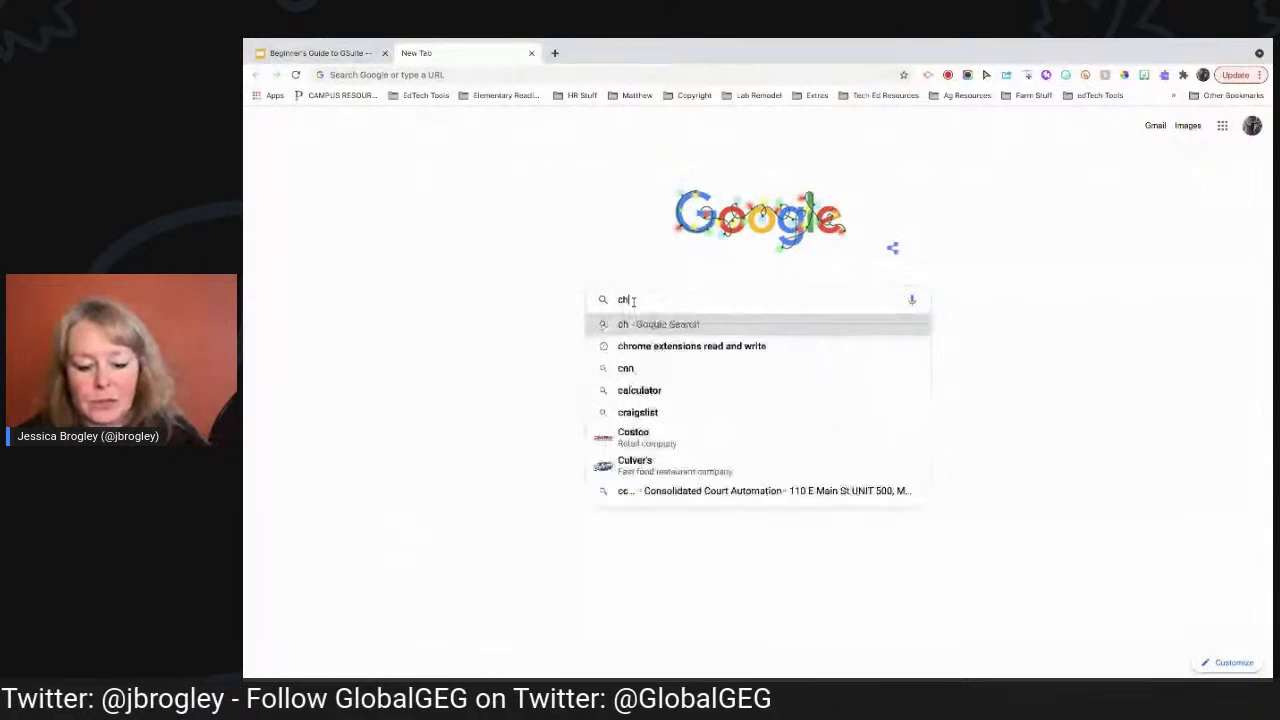
{"action": "type", "text": "rome webstore"}
{"action": "key", "text": "Return"}
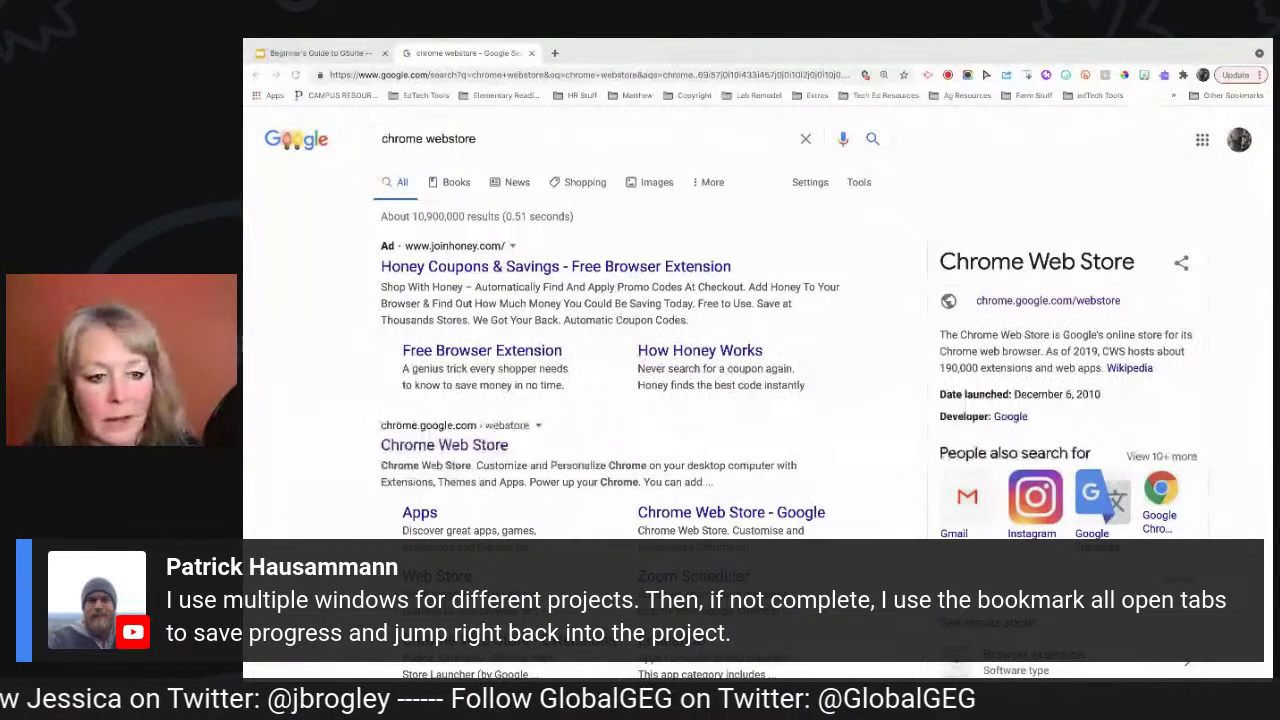
{"action": "scroll", "coordinate": [477, 369], "scroll_direction": "down", "scroll_amount": 3}
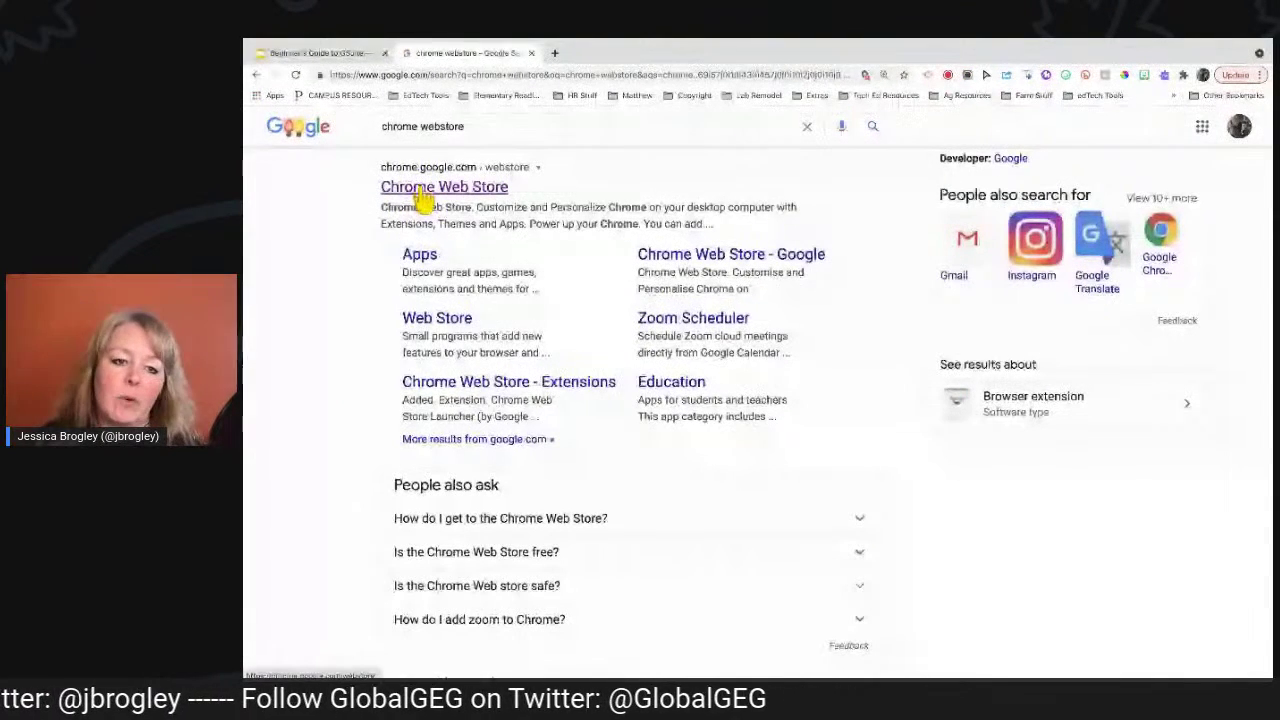
Open the Chrome Web Store result and search the store for 'adblock' extensions.
{"action": "left_click", "coordinate": [422, 195]}
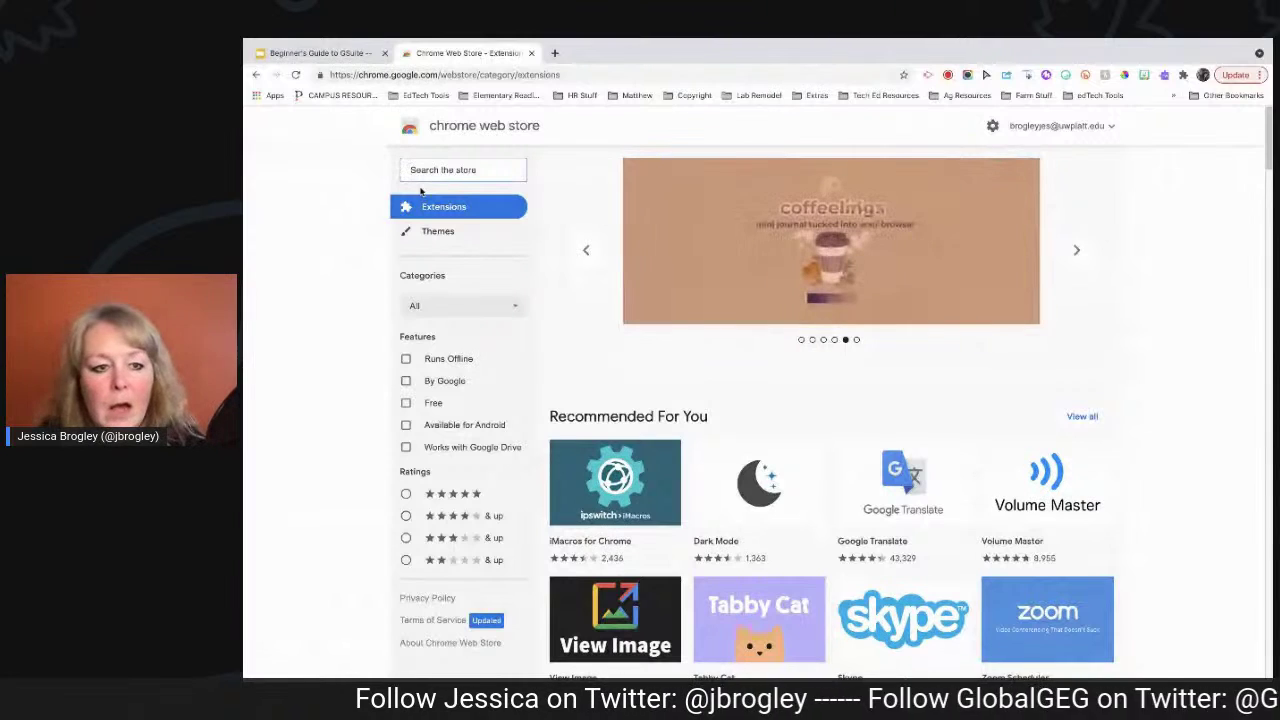
{"action": "type", "text": "a"}
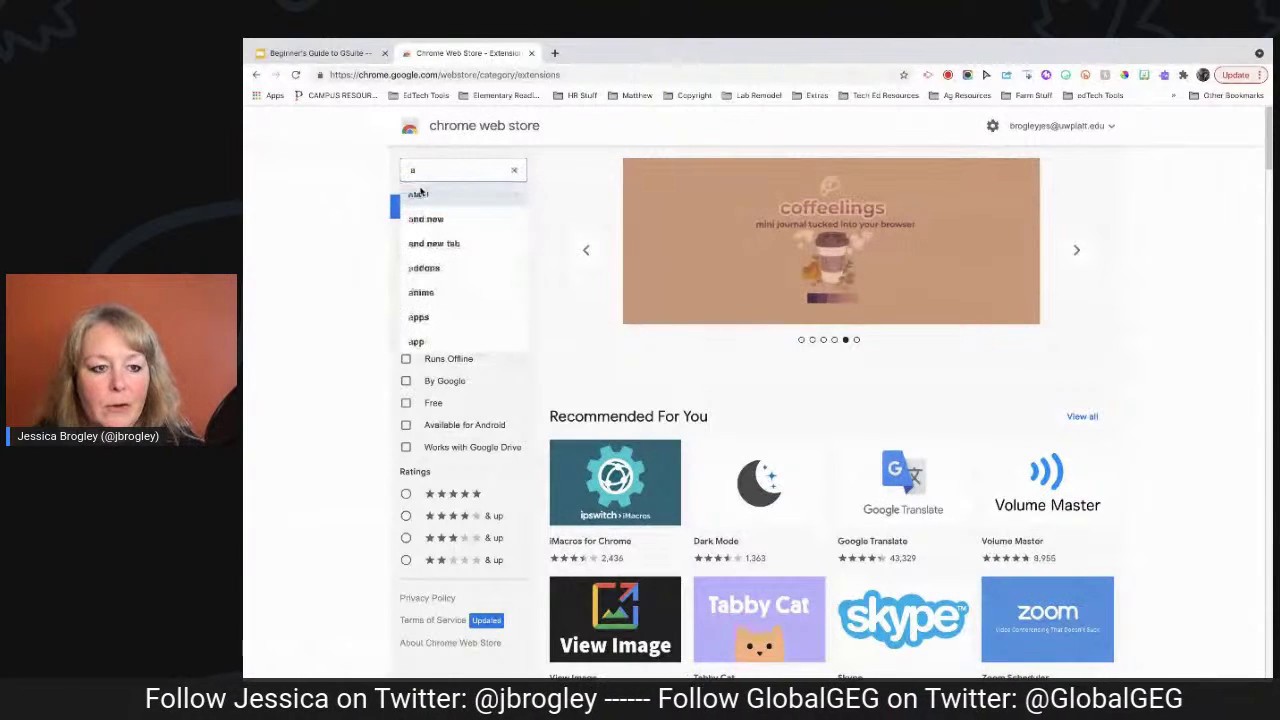
{"action": "type", "text": "dbl"}
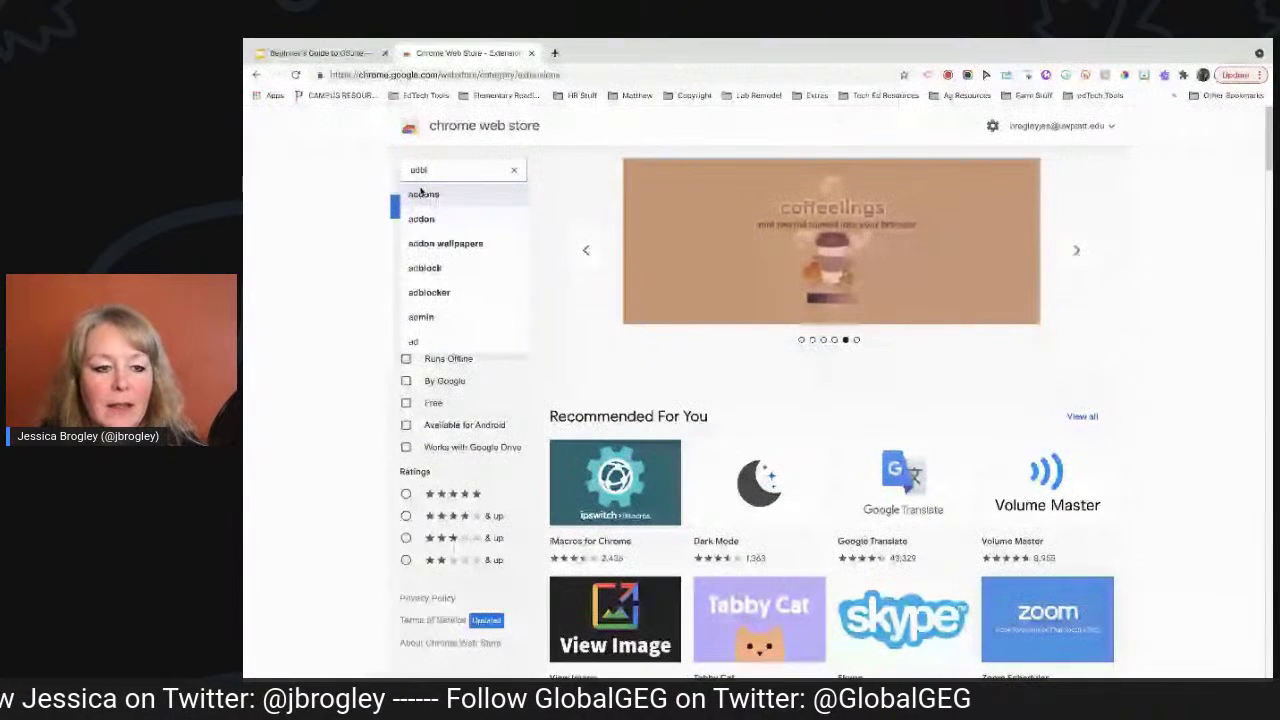
{"action": "type", "text": "ock"}
{"action": "key", "text": "Return"}
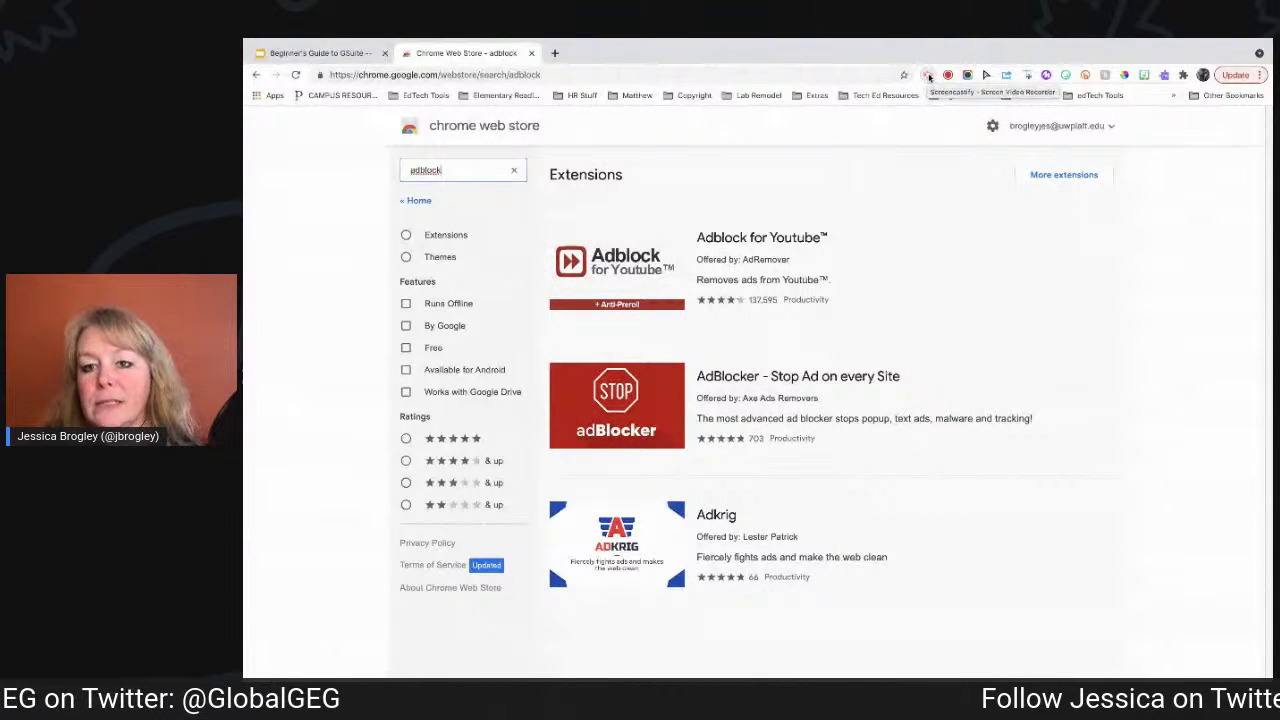
{"action": "left_click", "coordinate": [928, 76]}
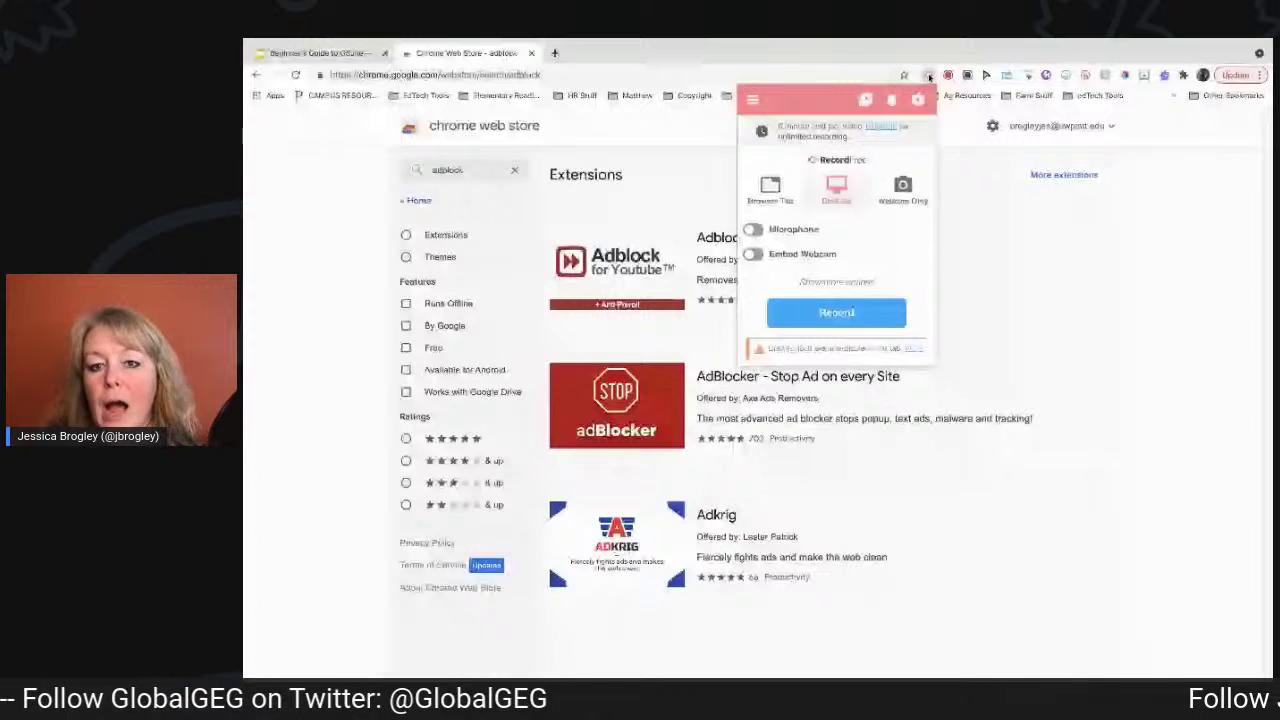
{"action": "left_click", "coordinate": [948, 75]}
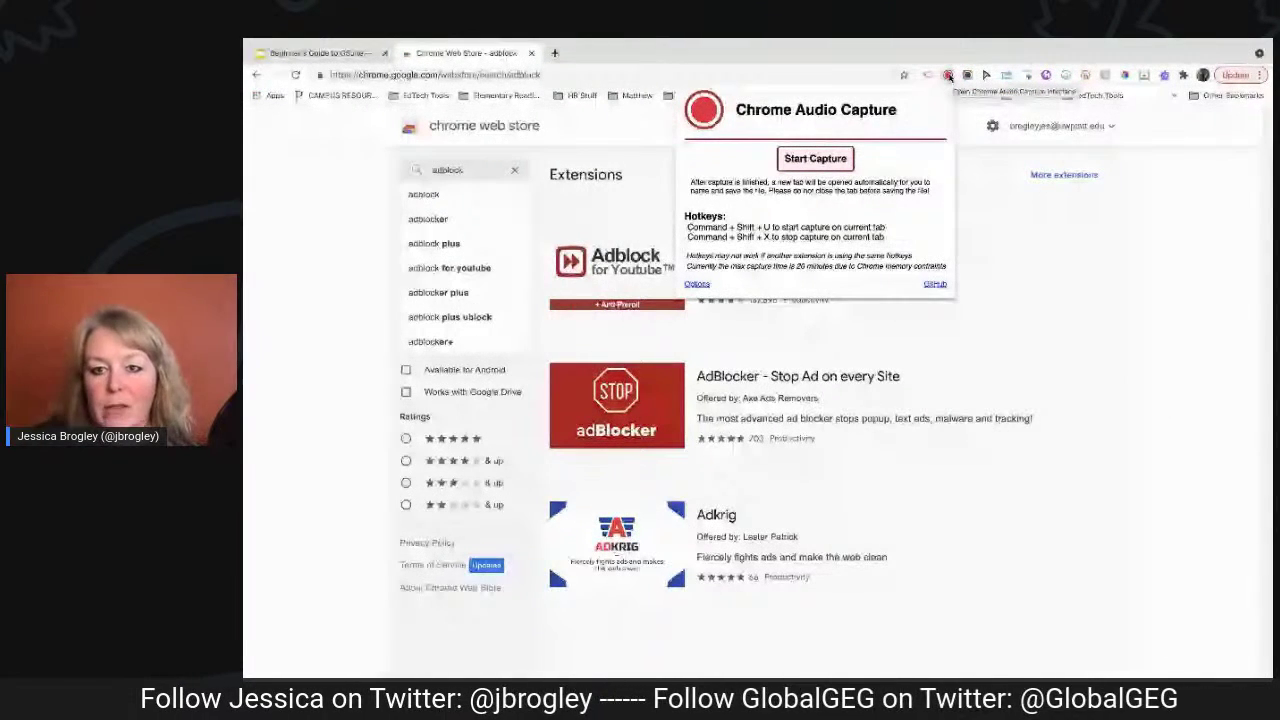
{"action": "left_click", "coordinate": [948, 76]}
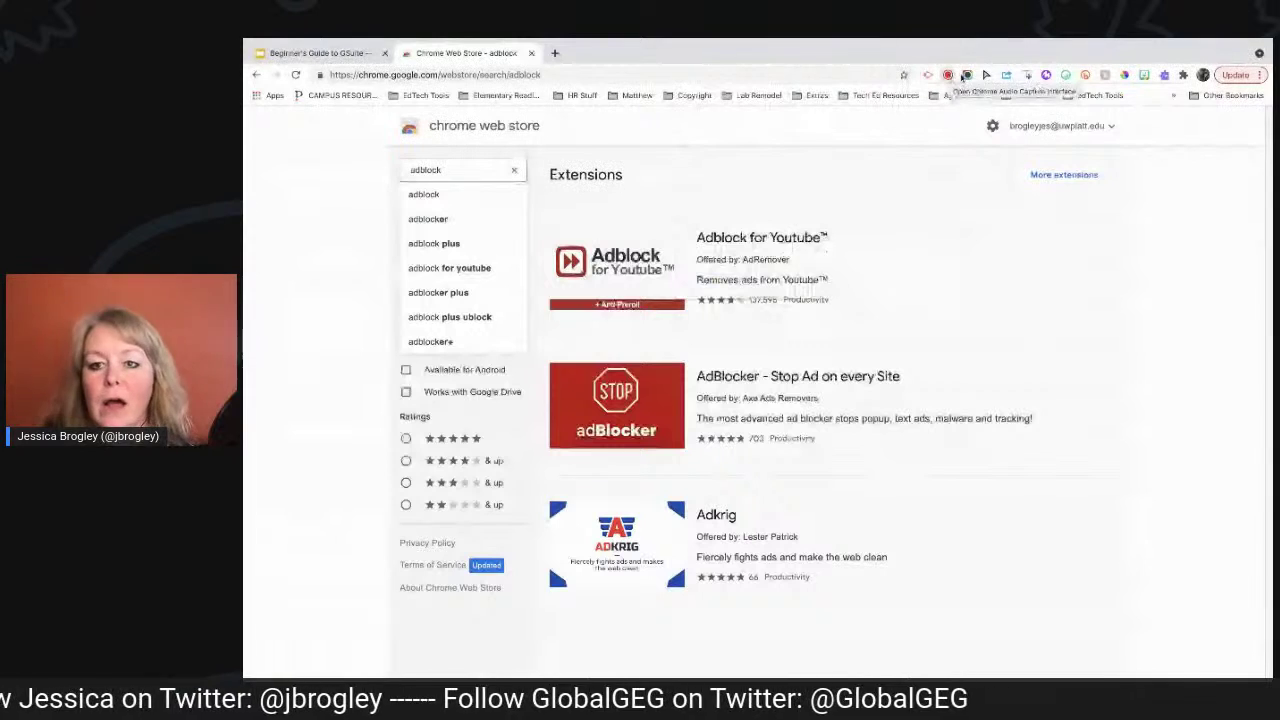
{"action": "left_click", "coordinate": [968, 76]}
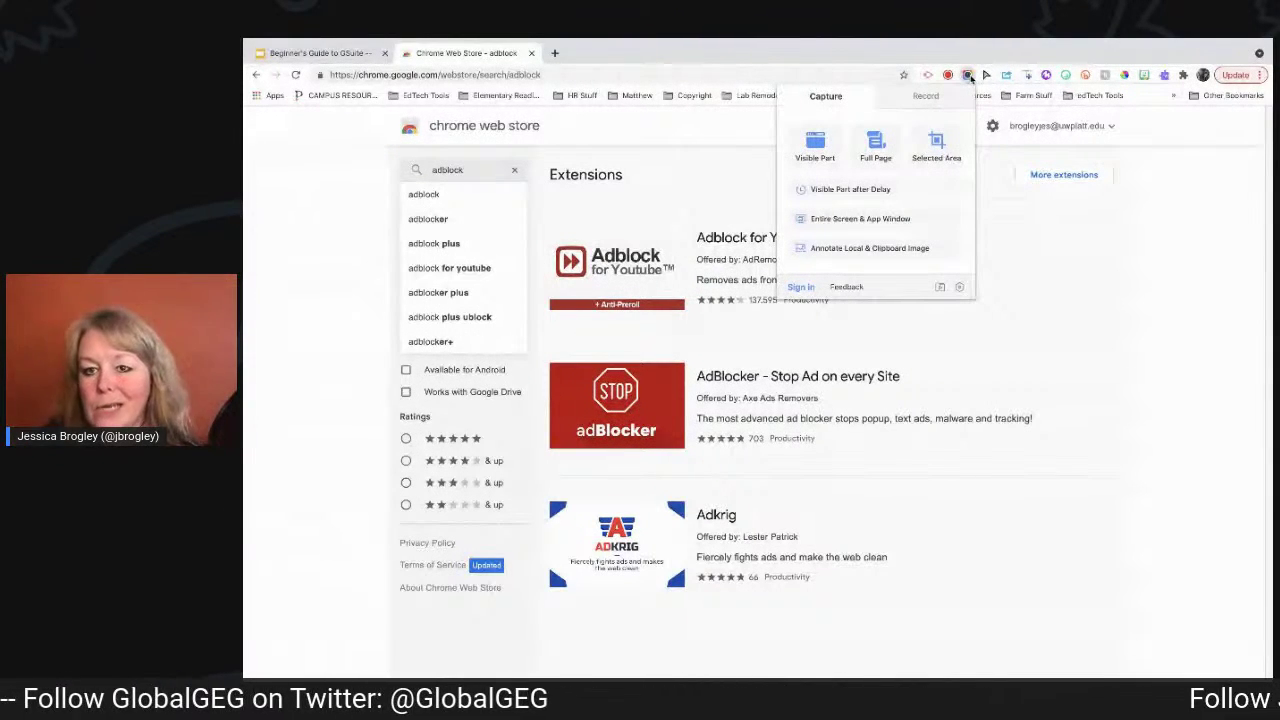
{"action": "left_click", "coordinate": [968, 76]}
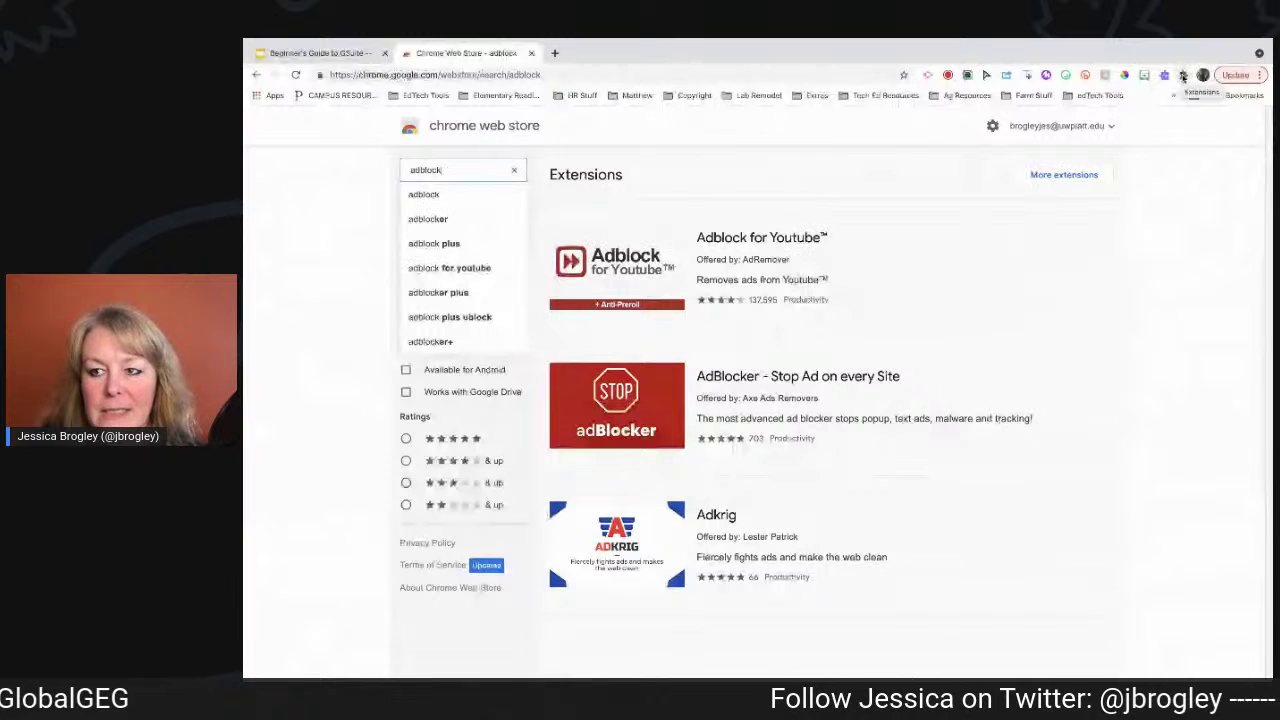
Browse the installed extensions in the puzzle-piece menu, then close the Chrome Web Store tab.
{"action": "left_click", "coordinate": [1183, 76]}
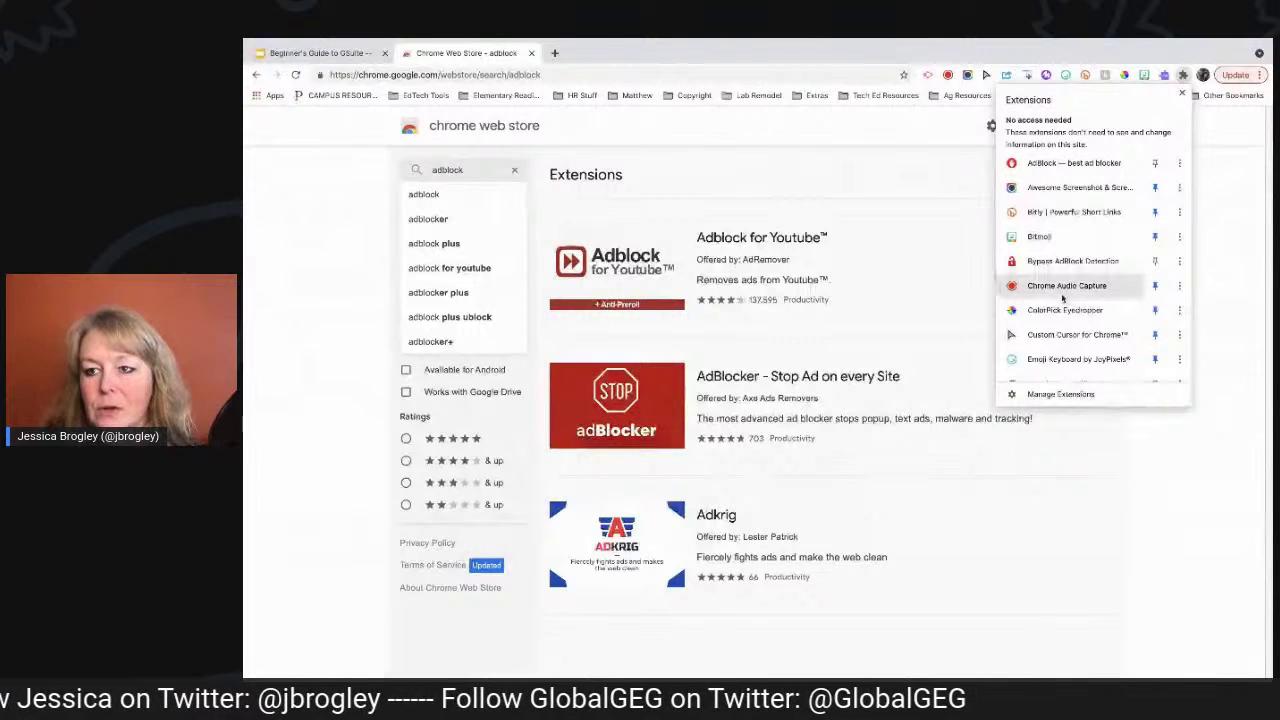
{"action": "left_click", "coordinate": [1182, 76]}
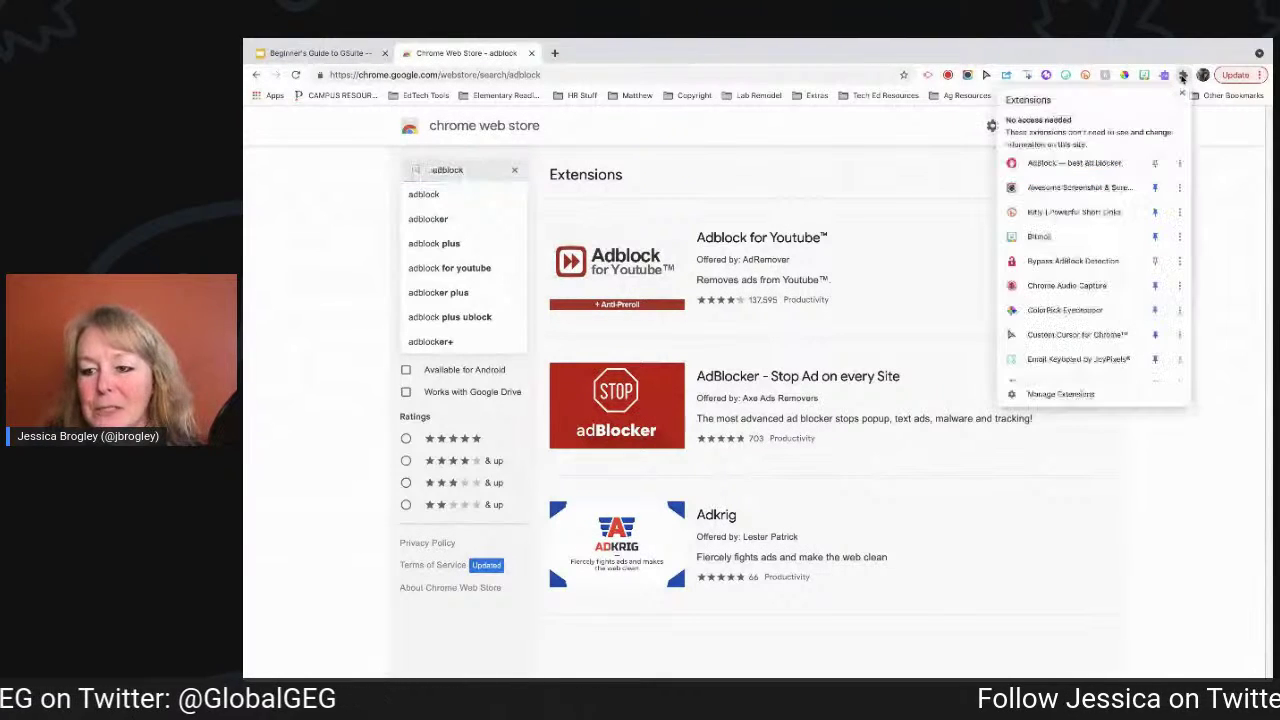
{"action": "left_click", "coordinate": [1182, 76]}
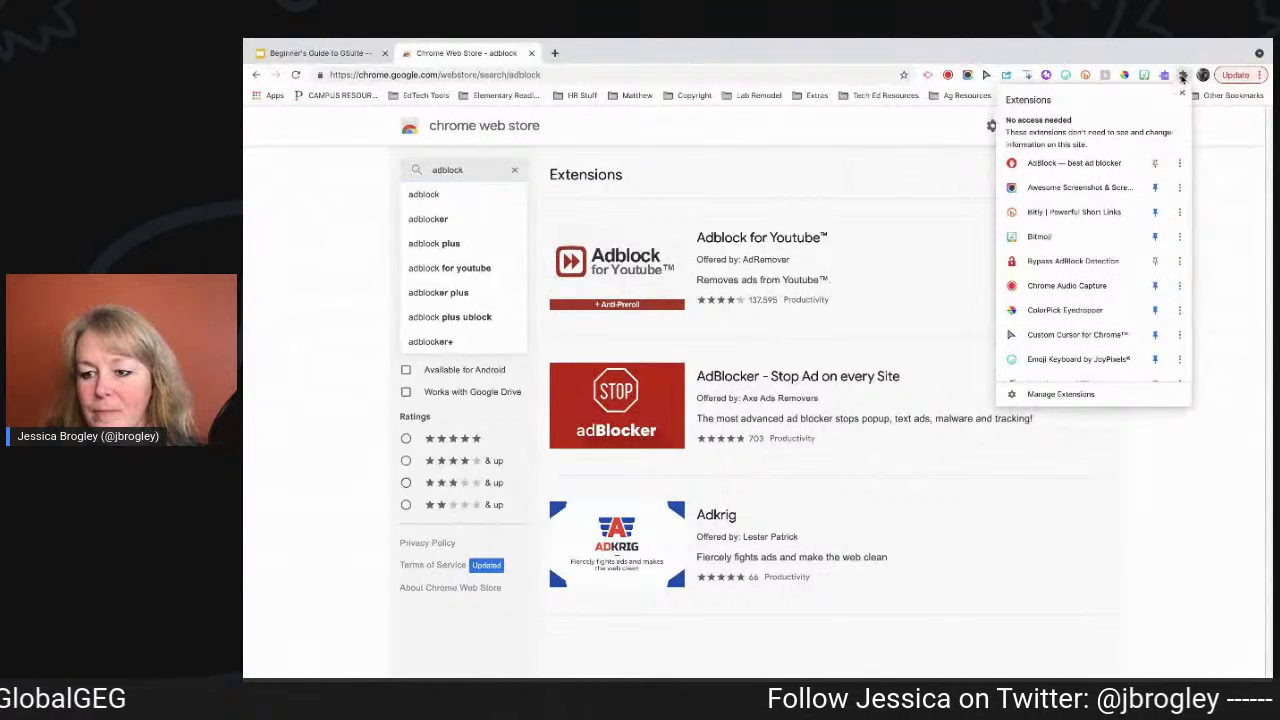
{"action": "scroll", "coordinate": [1100, 260], "scroll_direction": "down", "scroll_amount": 4}
{"action": "scroll", "coordinate": [1120, 290], "scroll_direction": "up", "scroll_amount": 5}
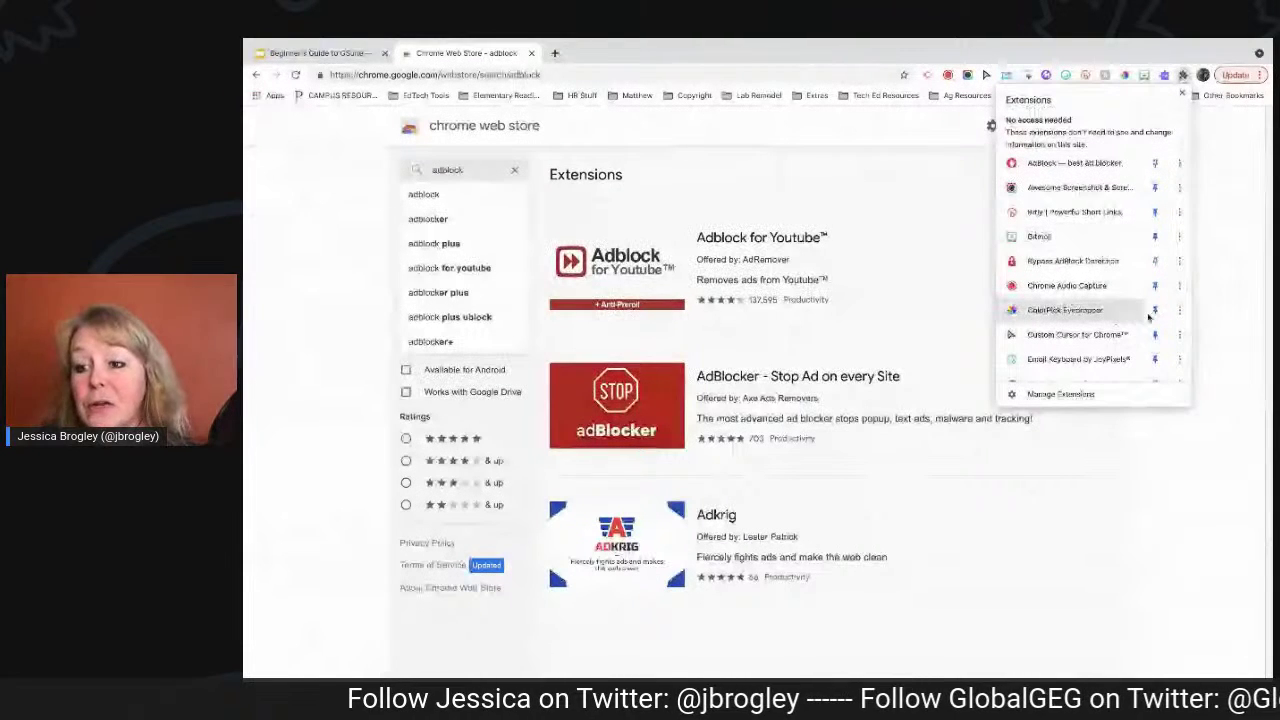
{"action": "scroll", "coordinate": [1115, 315], "scroll_direction": "down", "scroll_amount": 2}
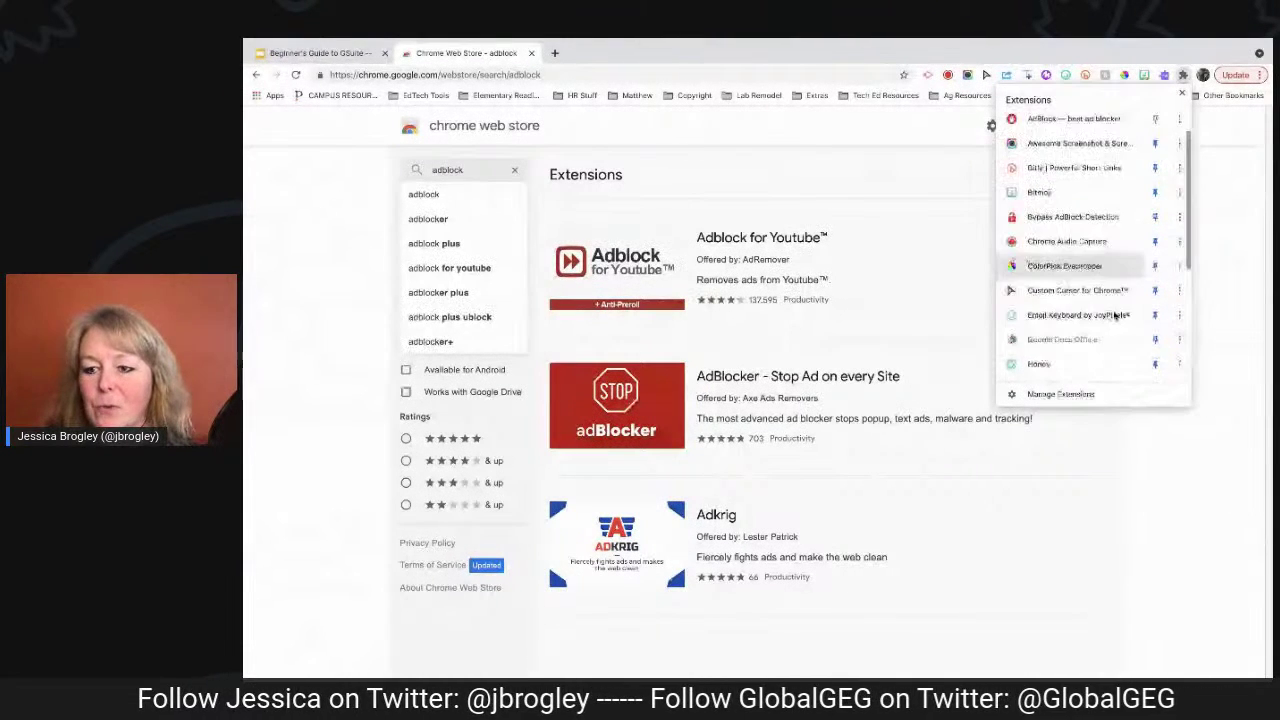
{"action": "scroll", "coordinate": [1120, 300], "scroll_direction": "down", "scroll_amount": 5}
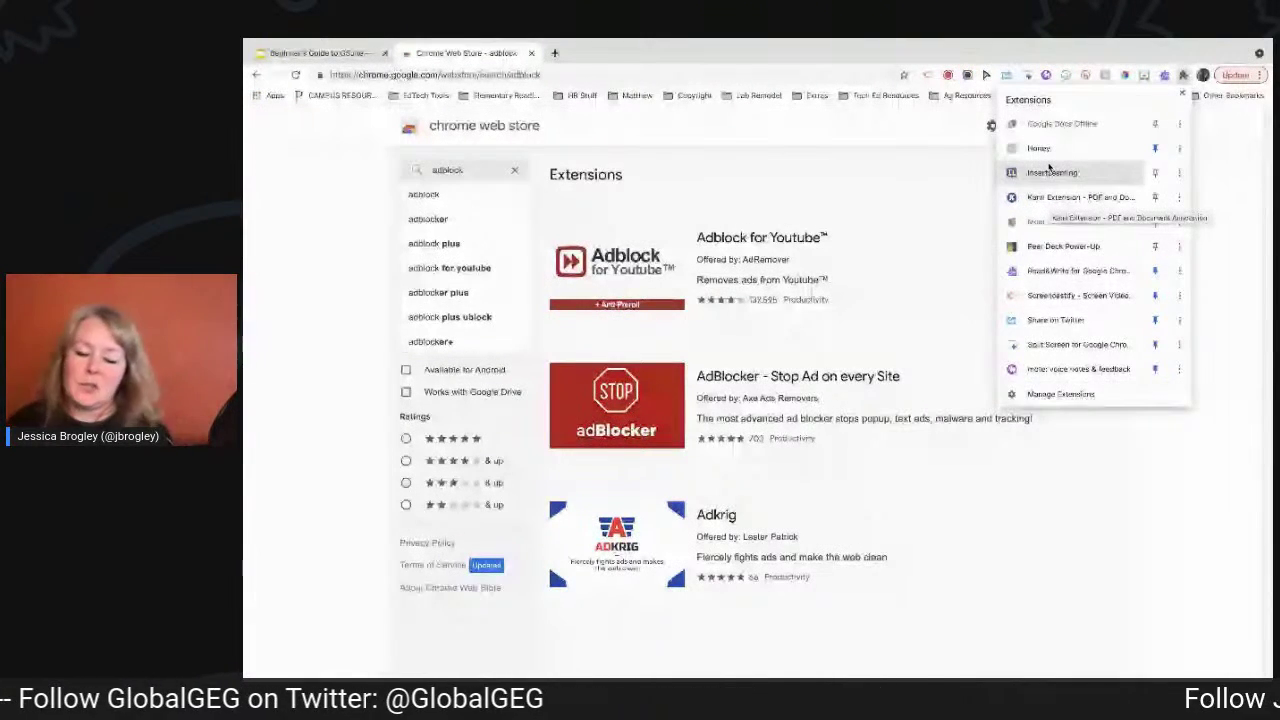
{"action": "left_click", "coordinate": [938, 180]}
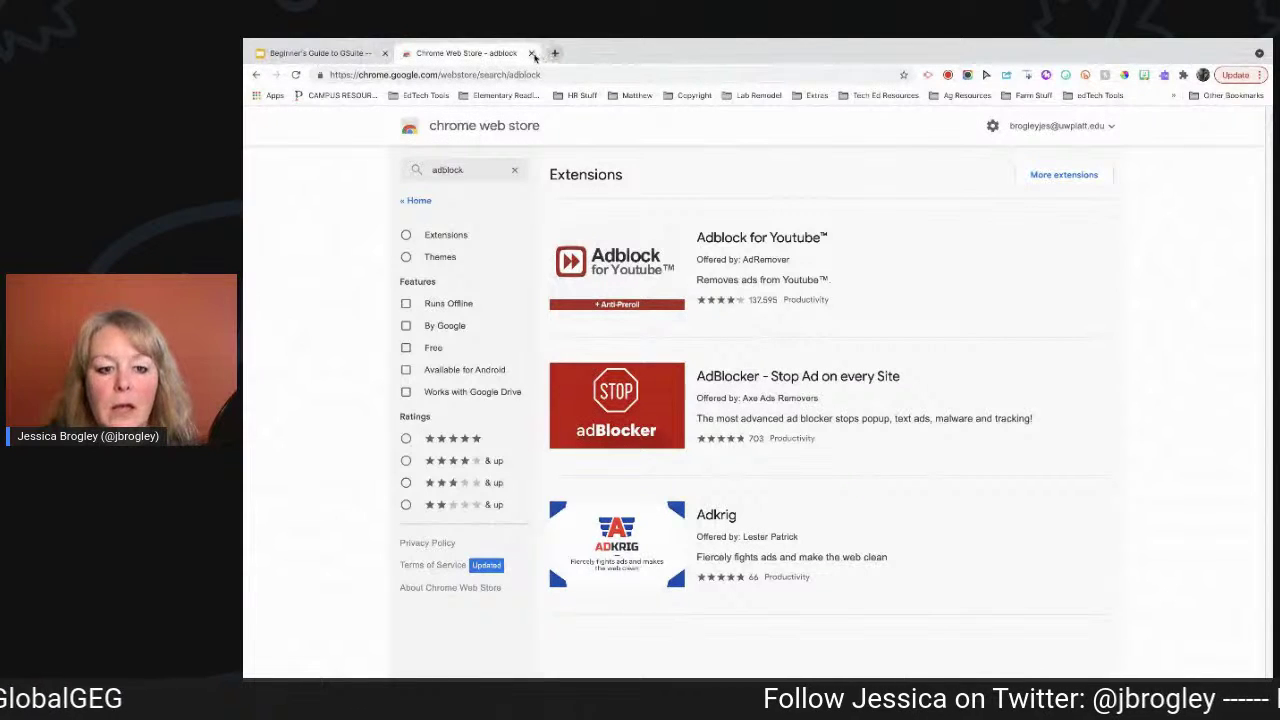
{"action": "left_click", "coordinate": [532, 53]}
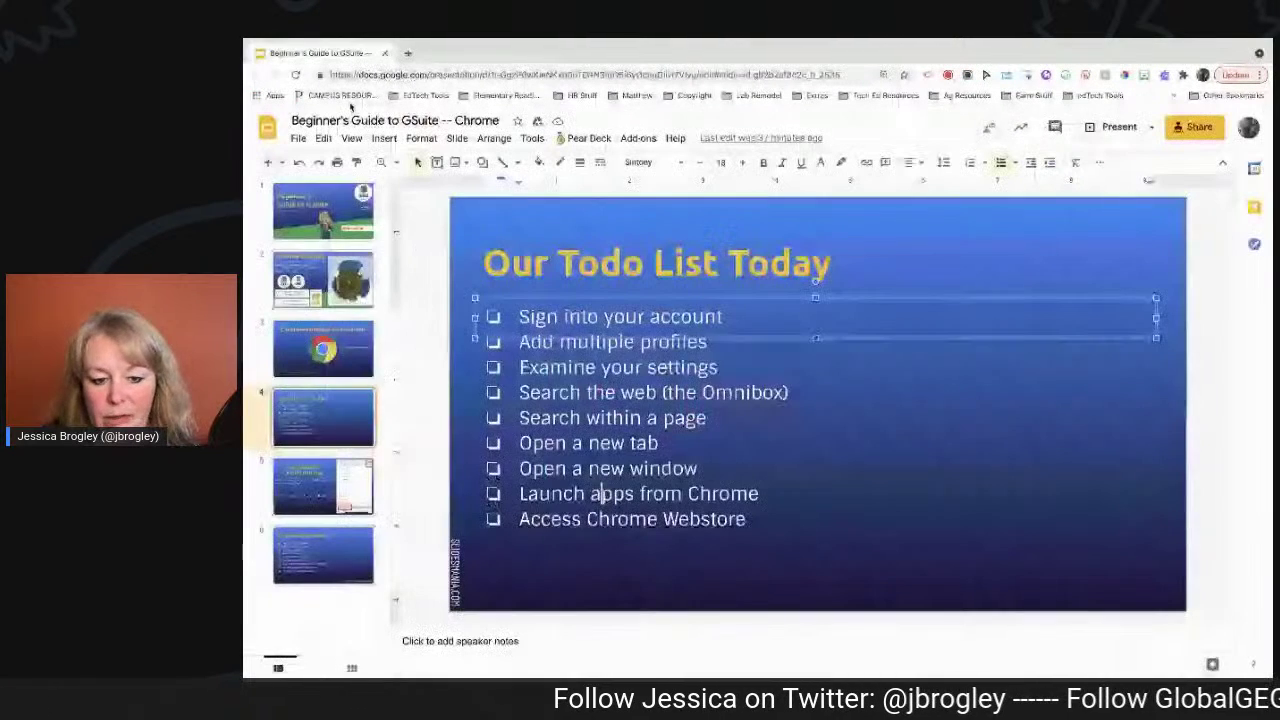